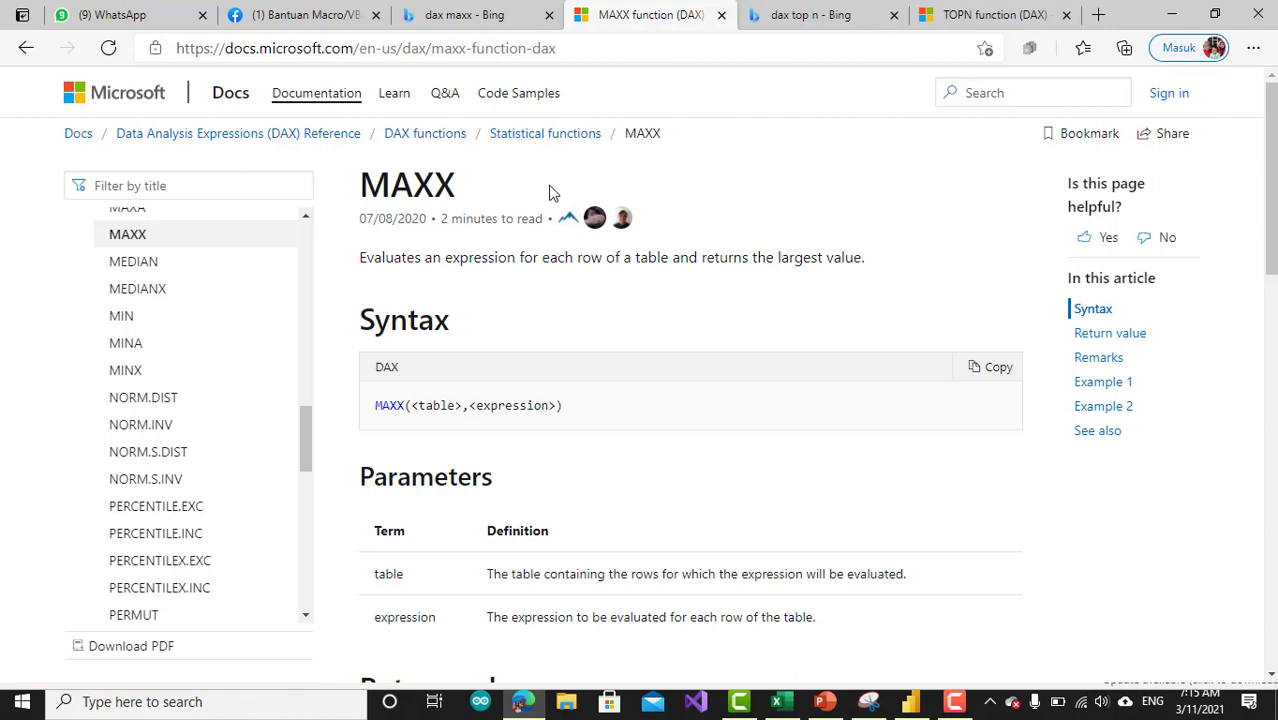
Review the MAXX function documentation from its syntax and parameters through the remarks to the Example 1 formula.
click(640, 56)
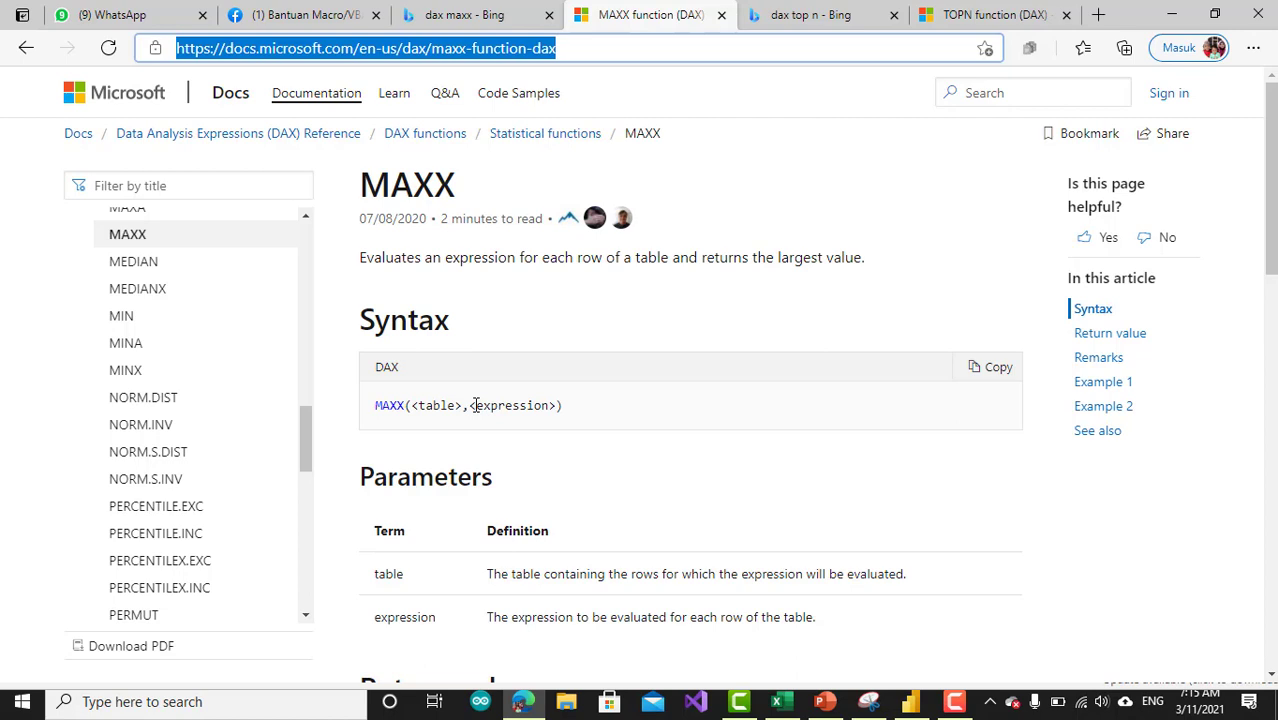
drag(476, 405, 520, 403)
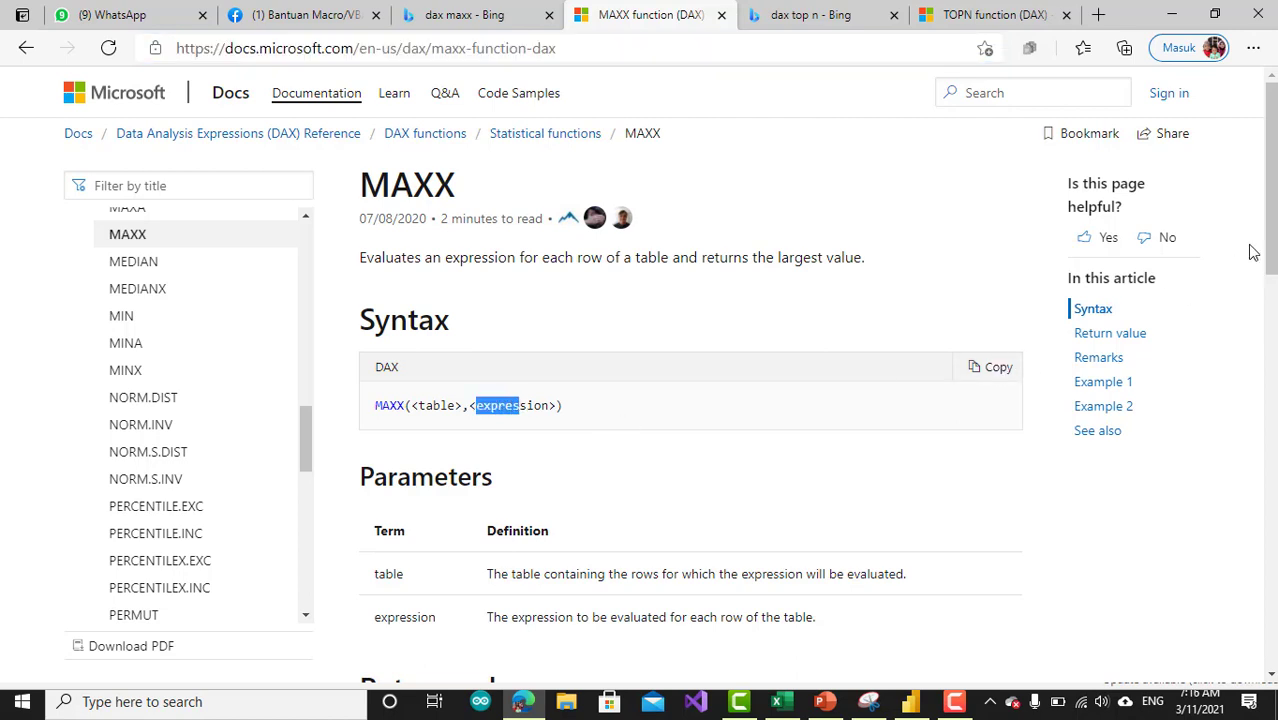
drag(1270, 254, 1272, 322)
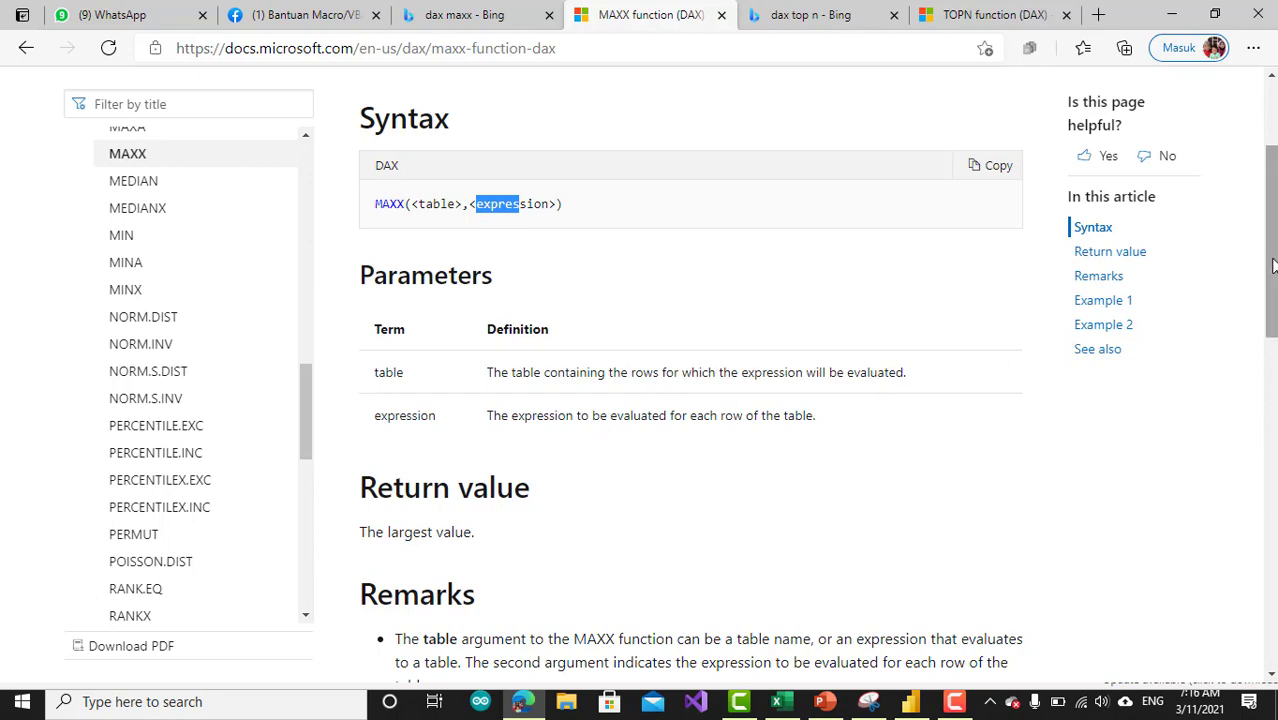
drag(1272, 265, 1272, 347)
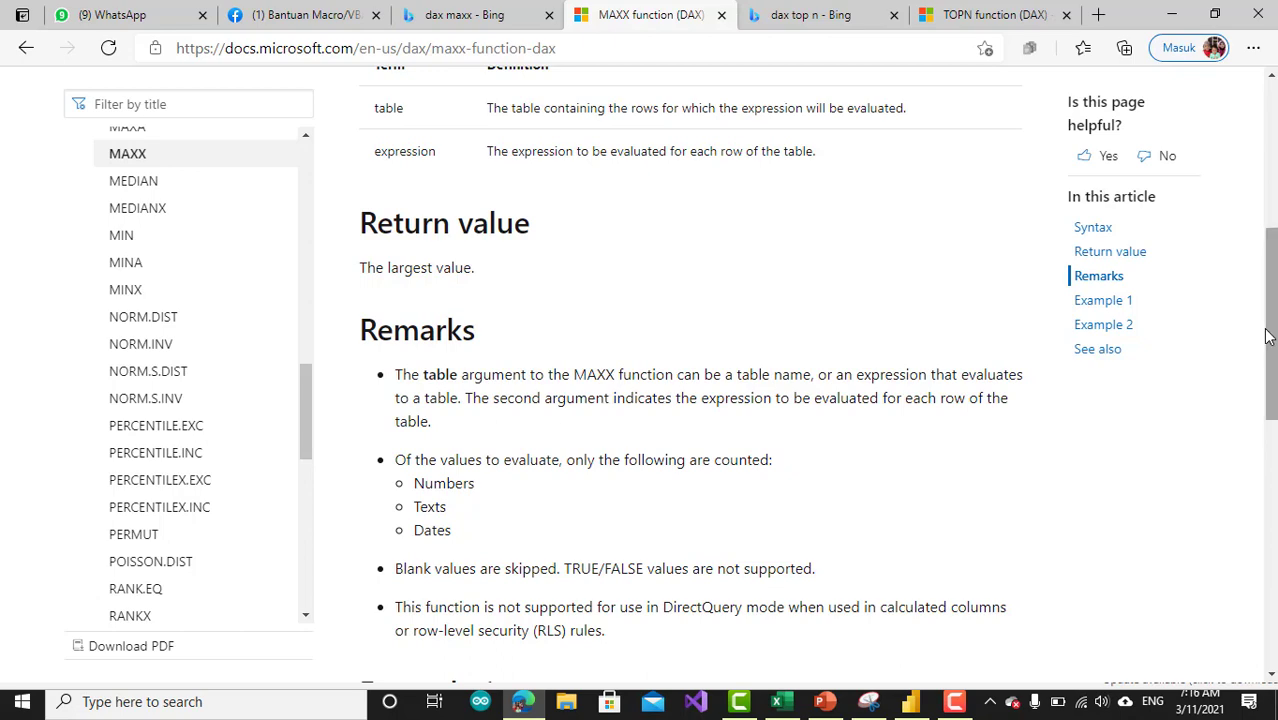
drag(1268, 336, 1270, 452)
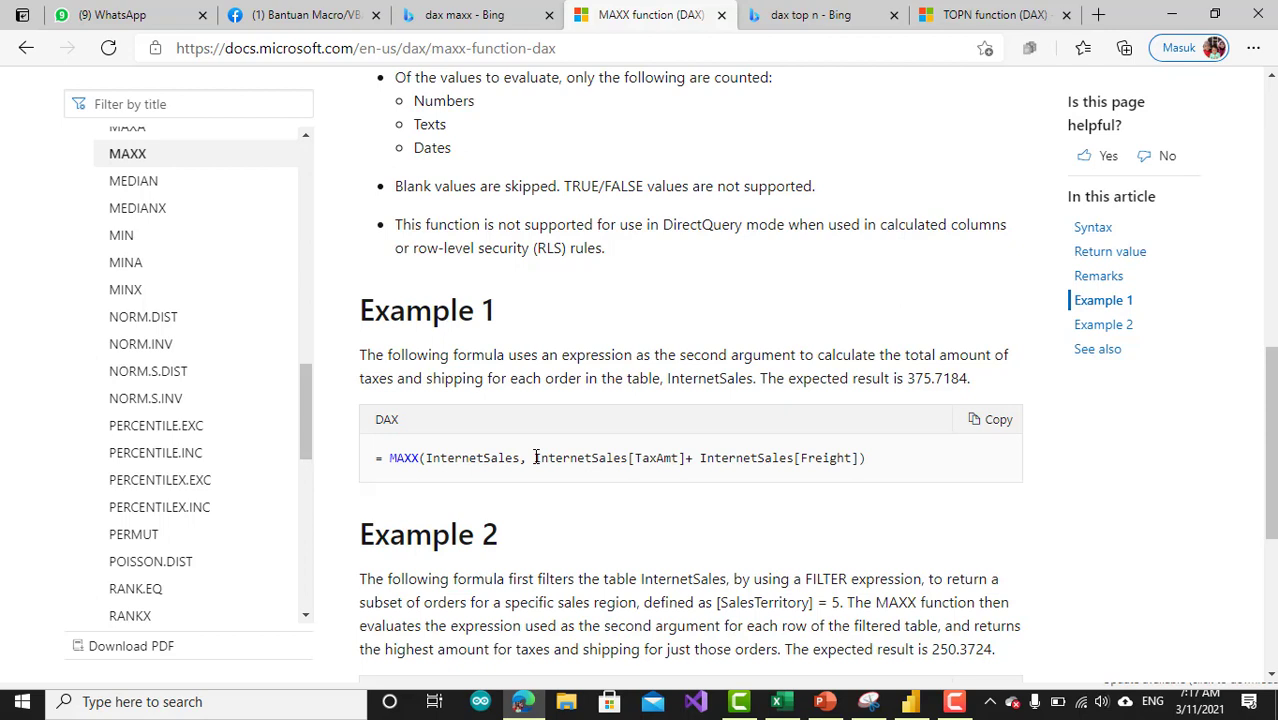
drag(535, 457, 856, 457)
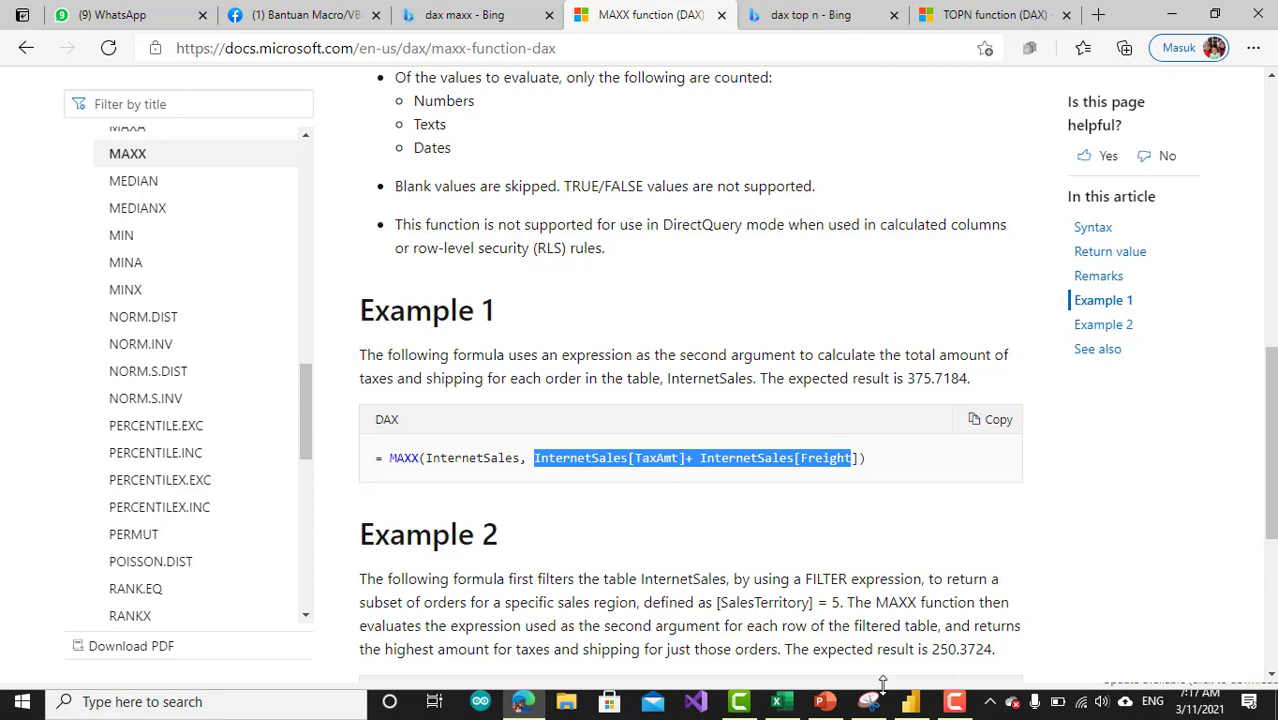
Switch to Power BI Desktop and examine the Invoices table data across to its UnitPrice, Quantity and Sales columns.
click(910, 701)
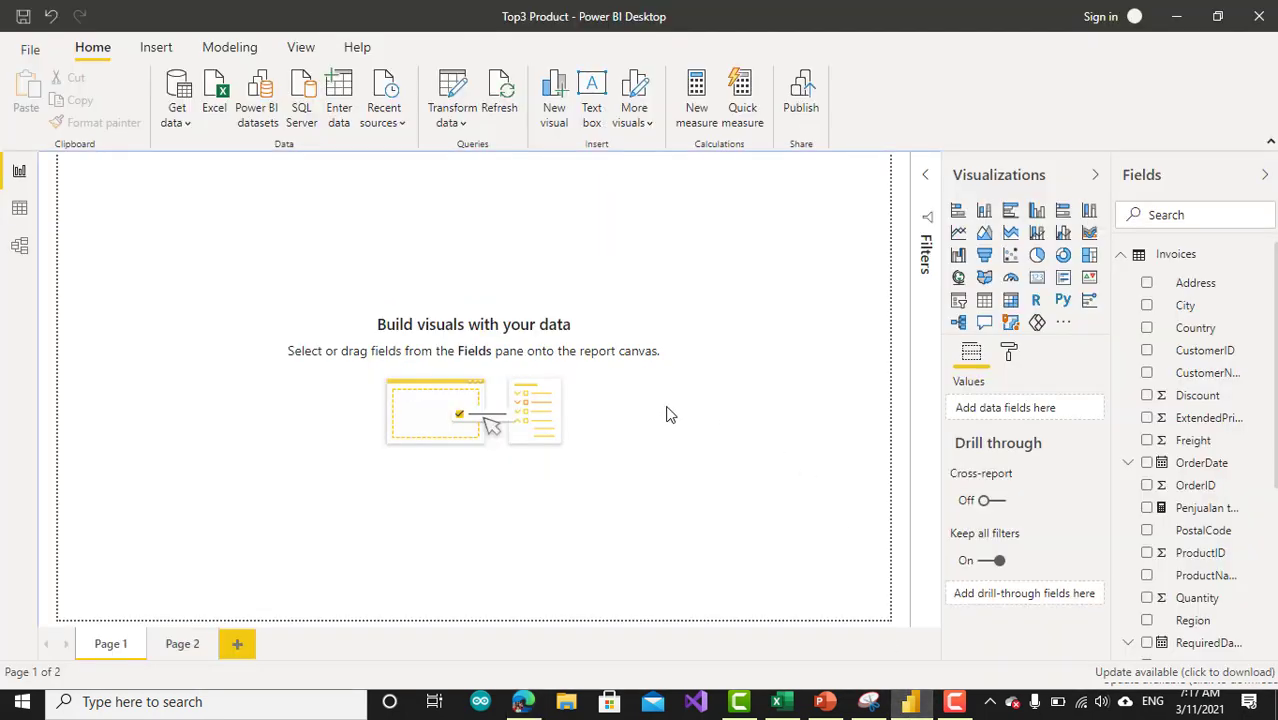
click(19, 208)
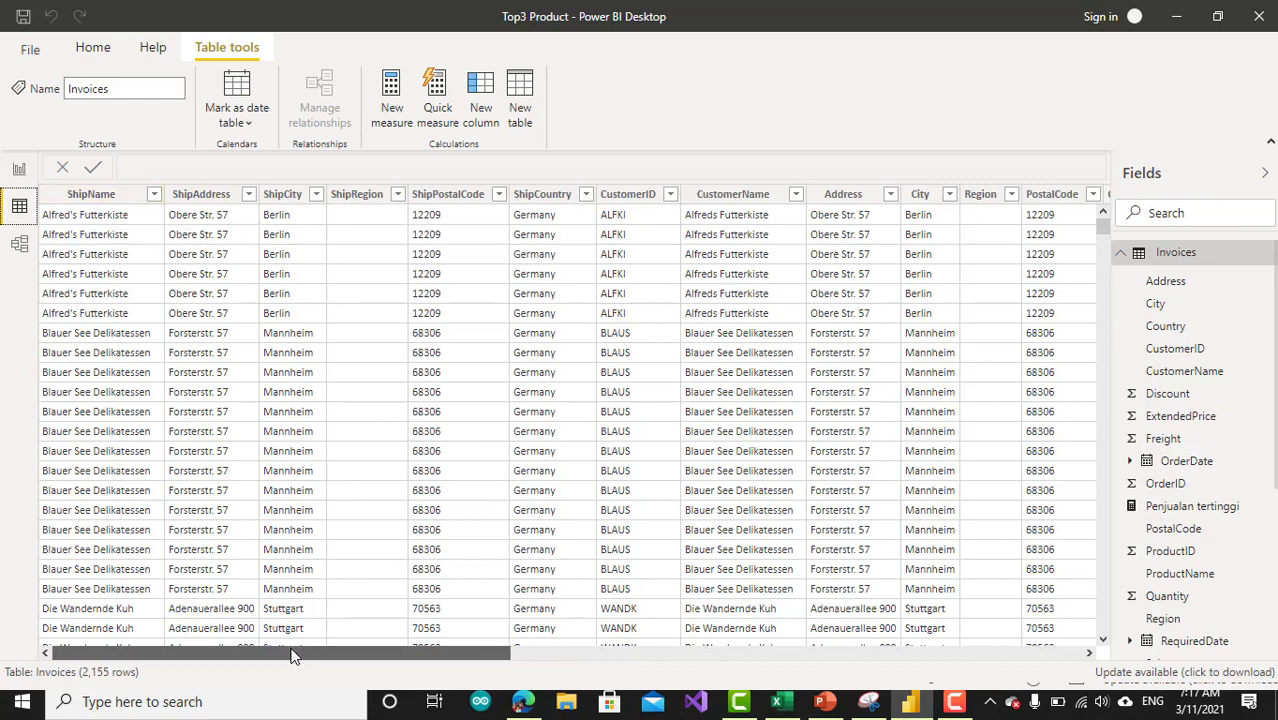
drag(293, 655, 301, 655)
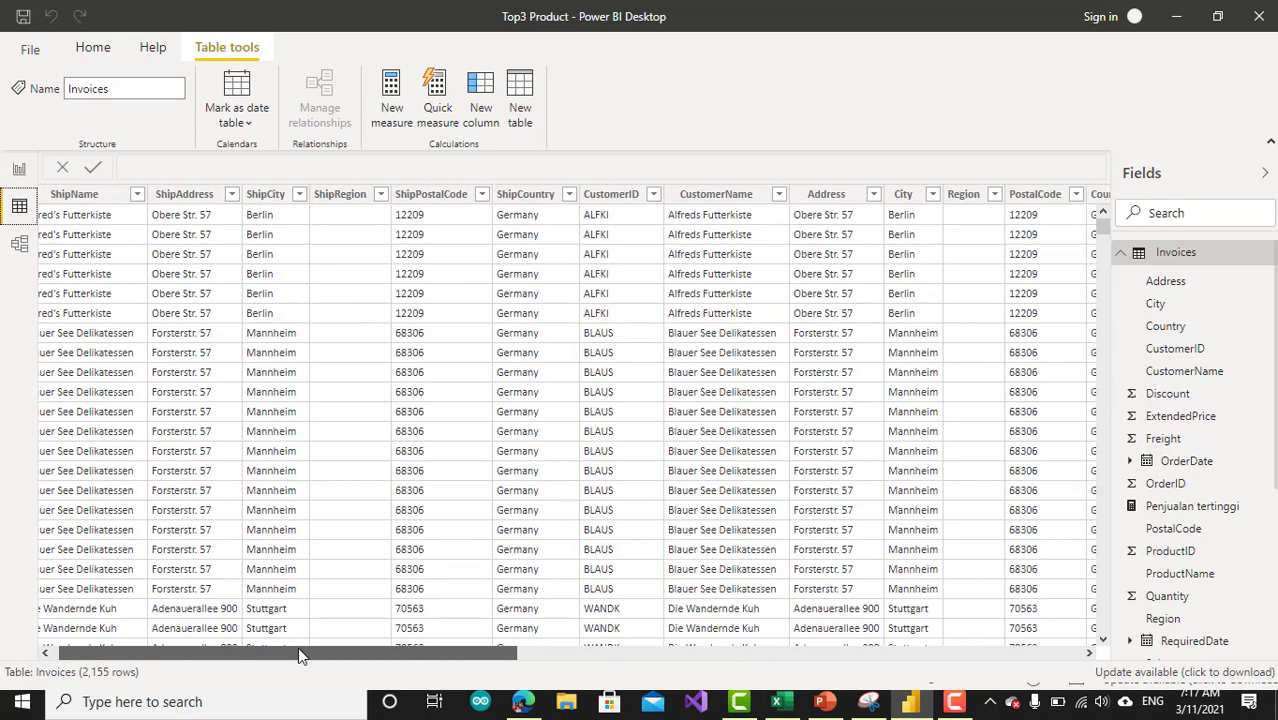
click(1176, 252)
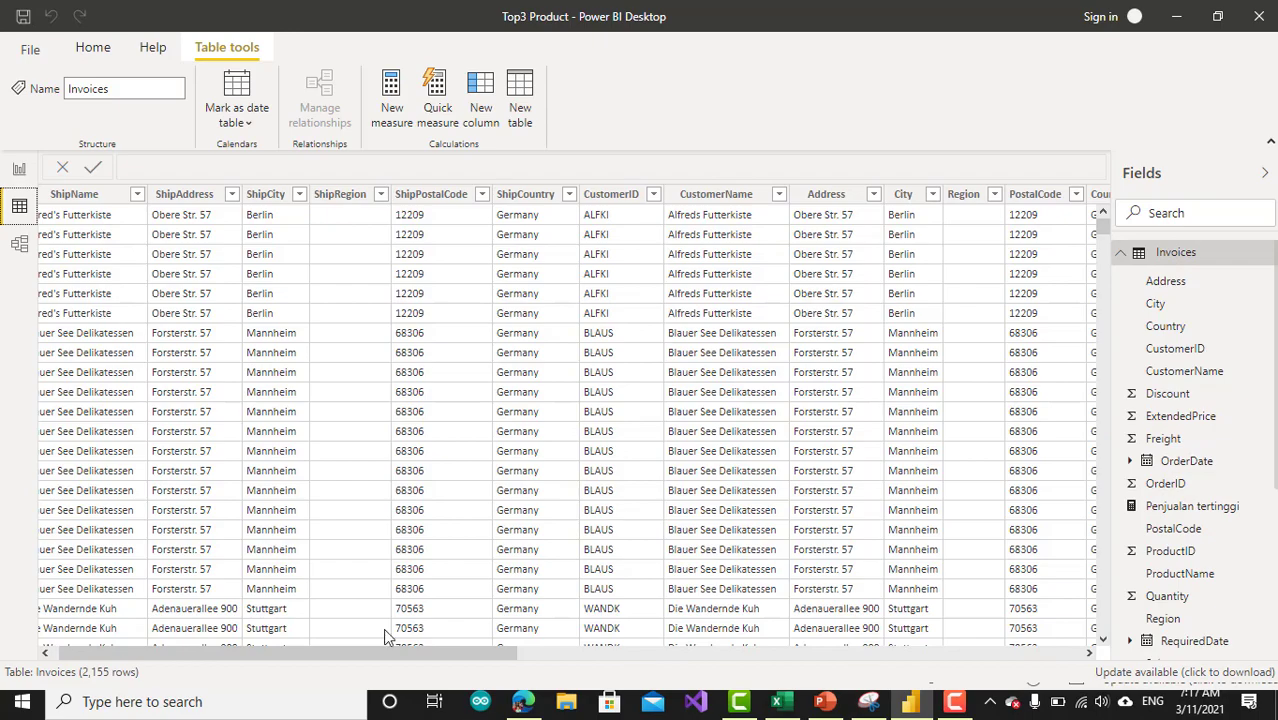
drag(368, 652, 966, 670)
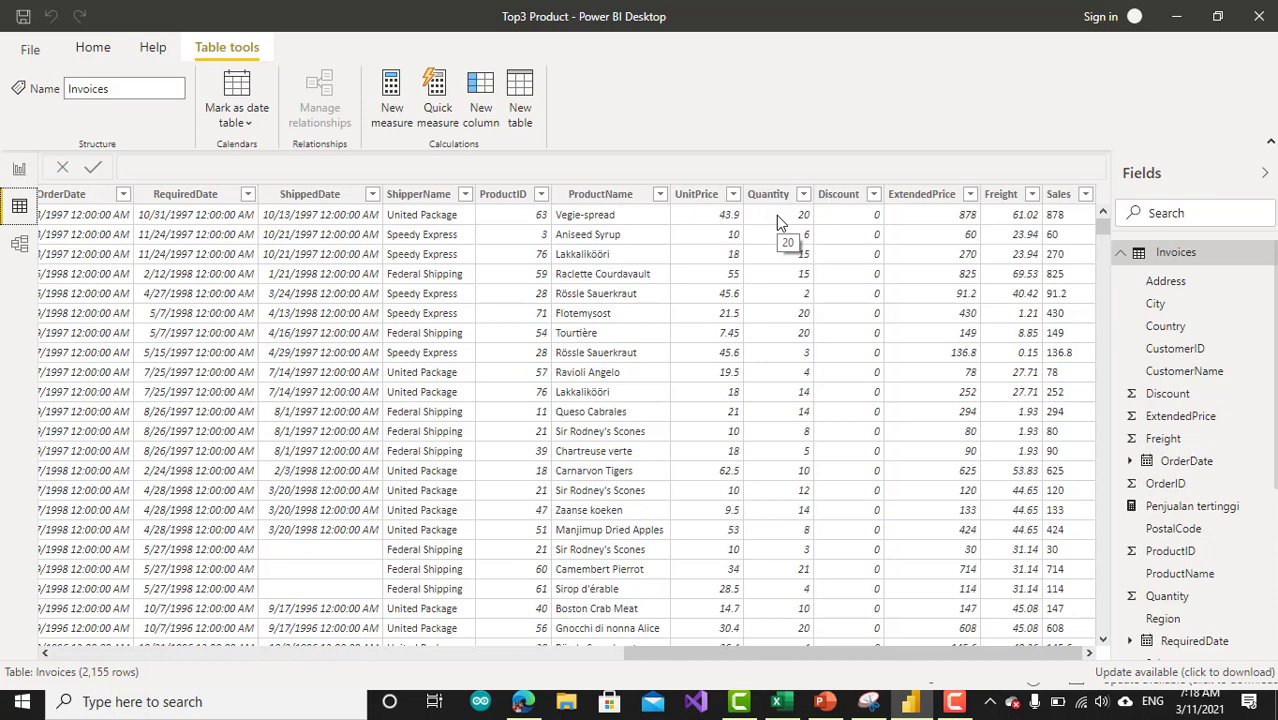
Create a measure in the Invoices table named Penjualan Paling Tinggi, starting its formula with maxx over the Invoices table.
click(21, 168)
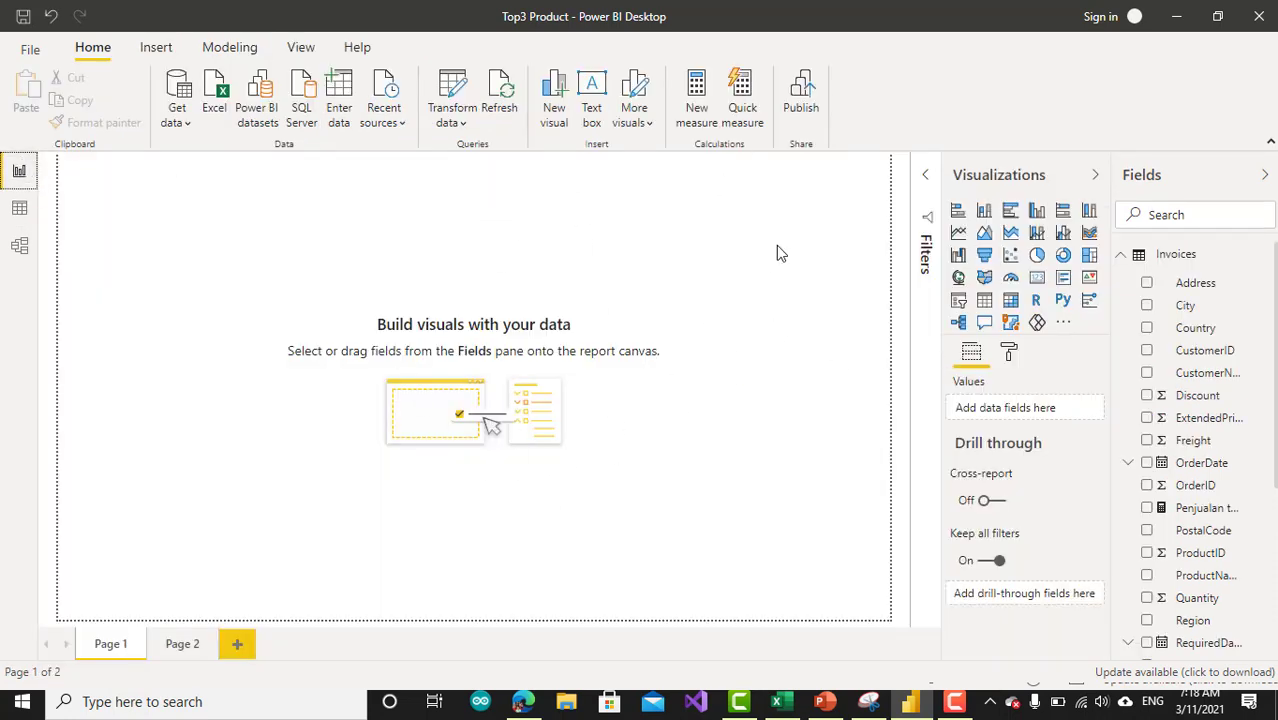
right_click(1207, 258)
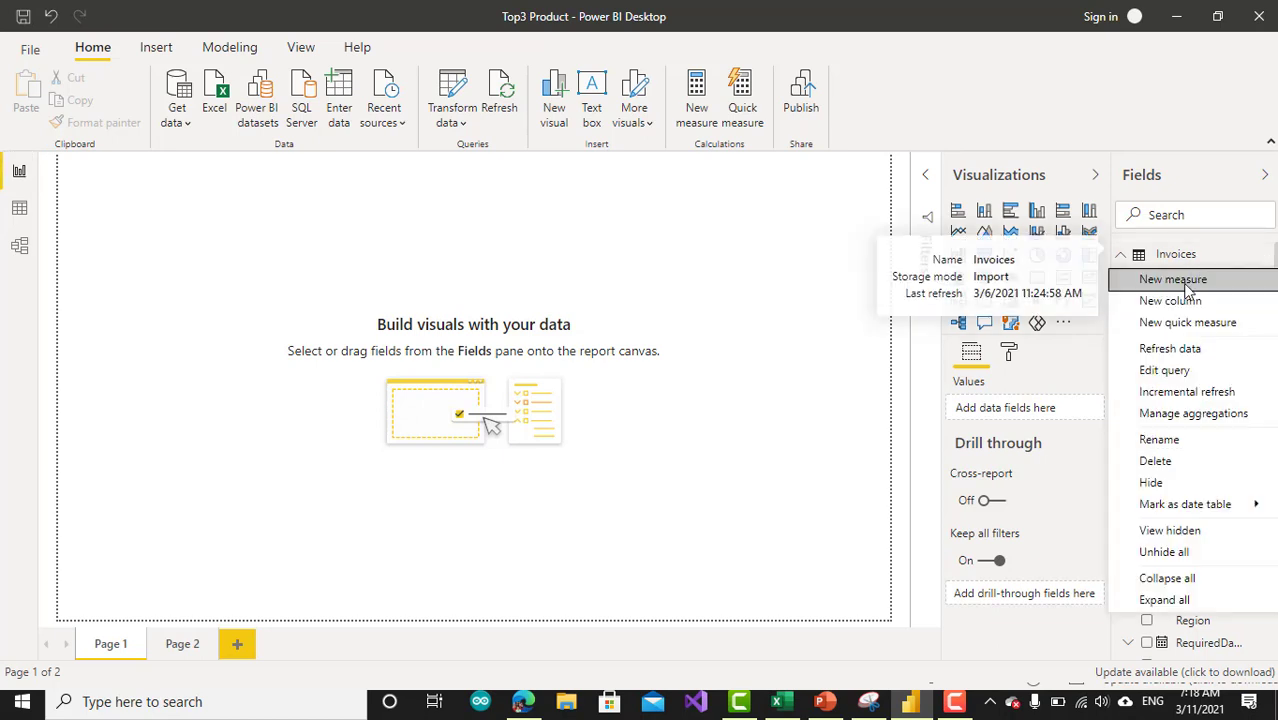
click(1187, 288)
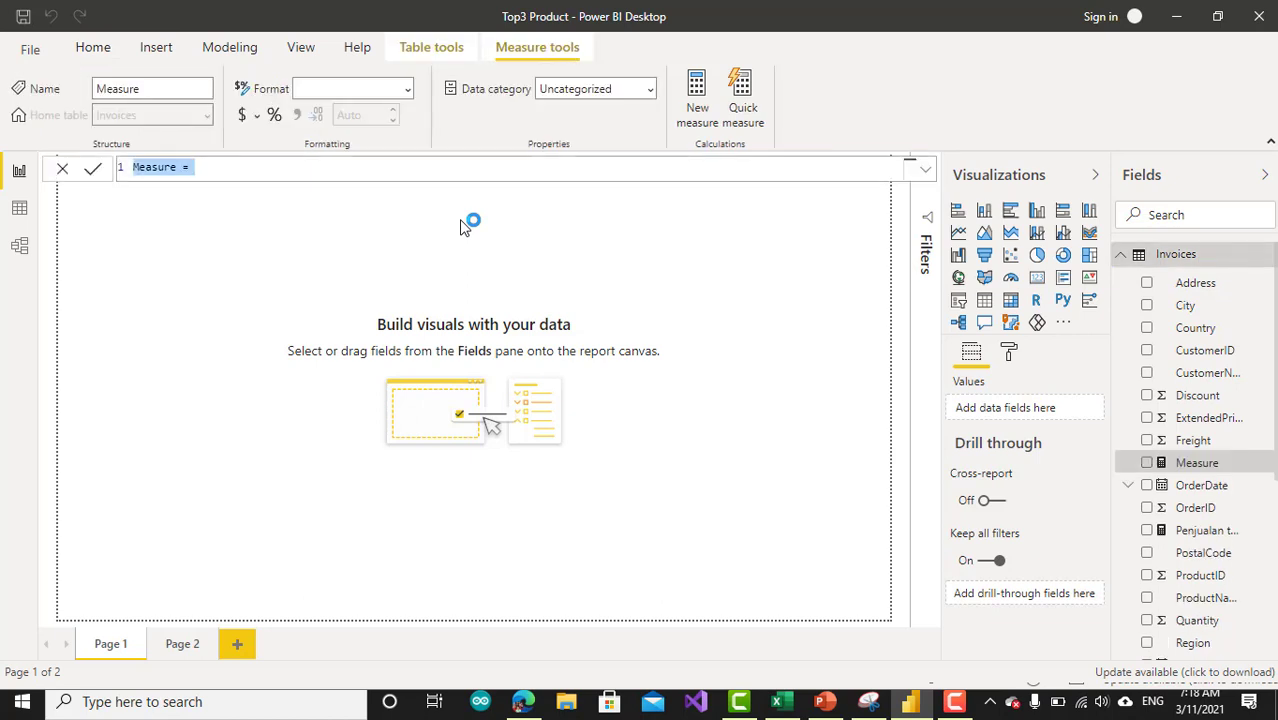
text(Penjualan)
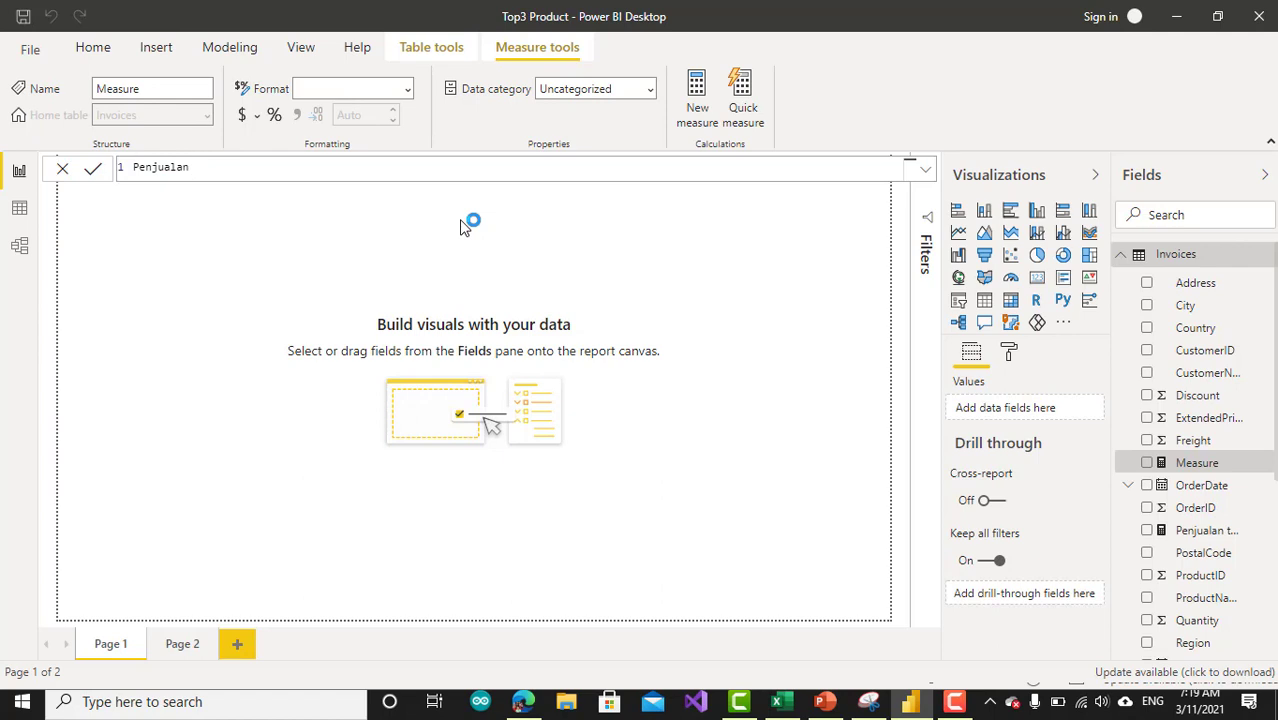
text( Paling Tinggi = maxx()
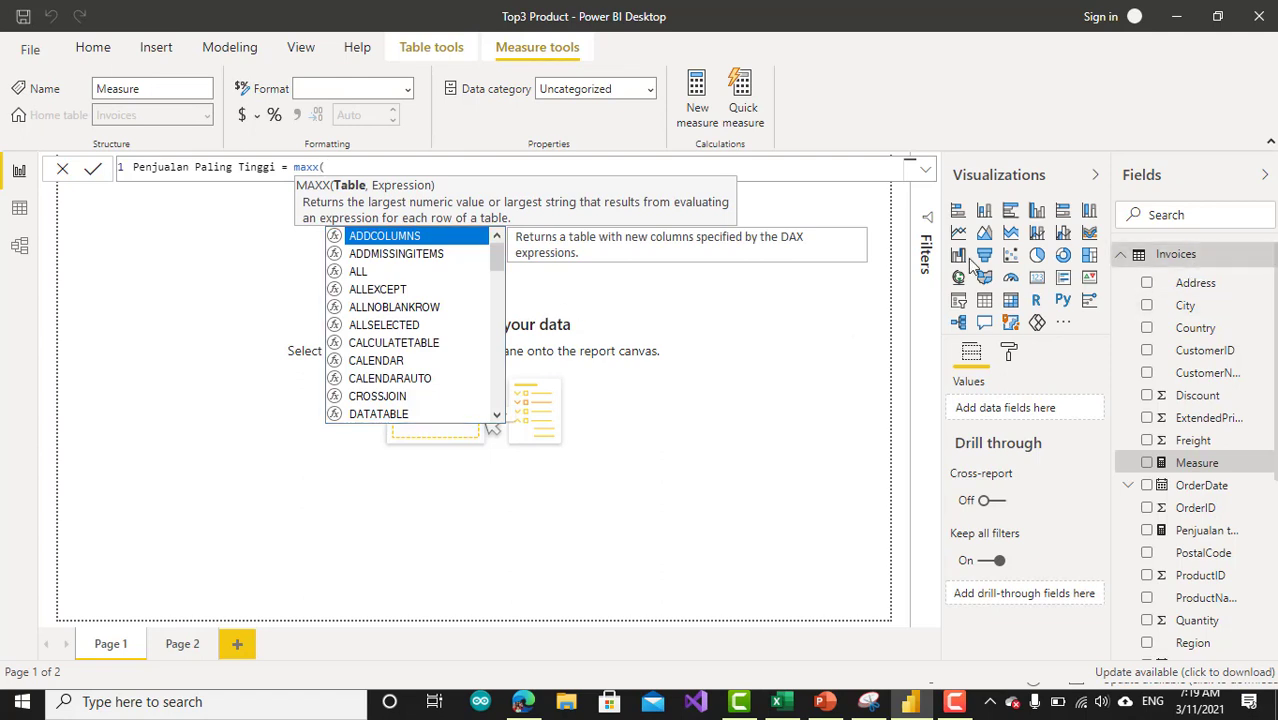
text(in)
text(v)
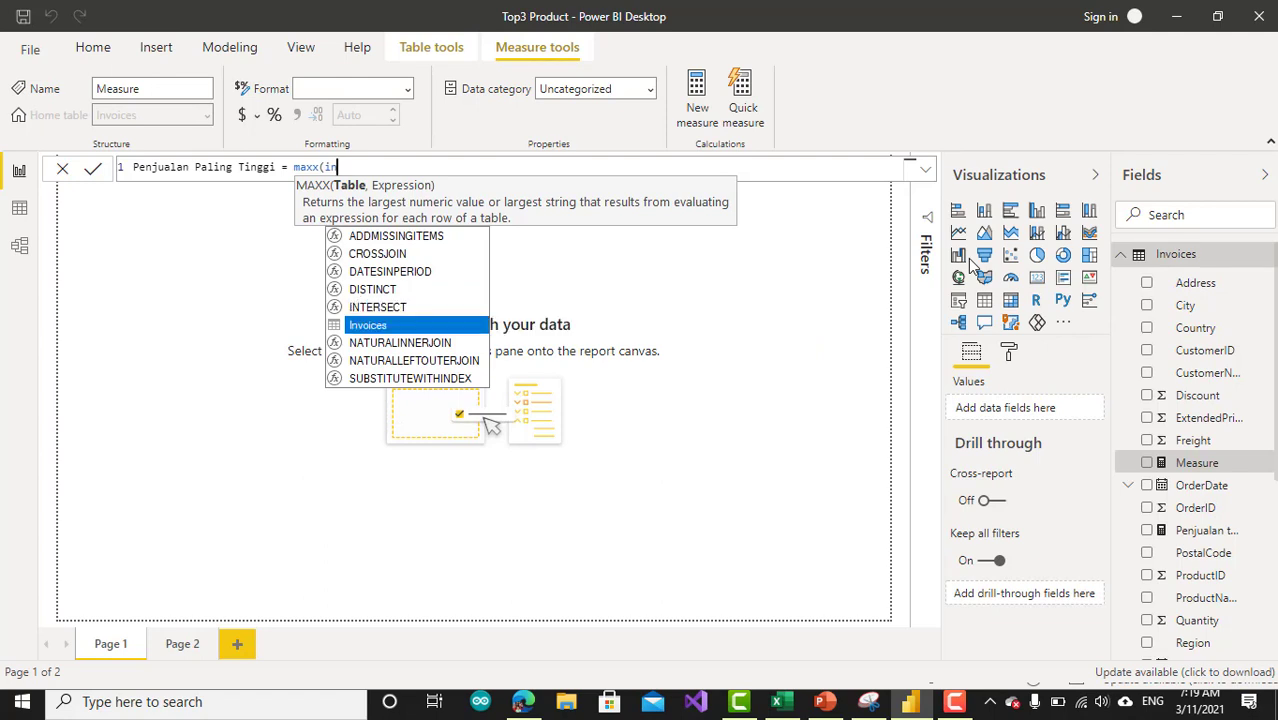
key(Tab)
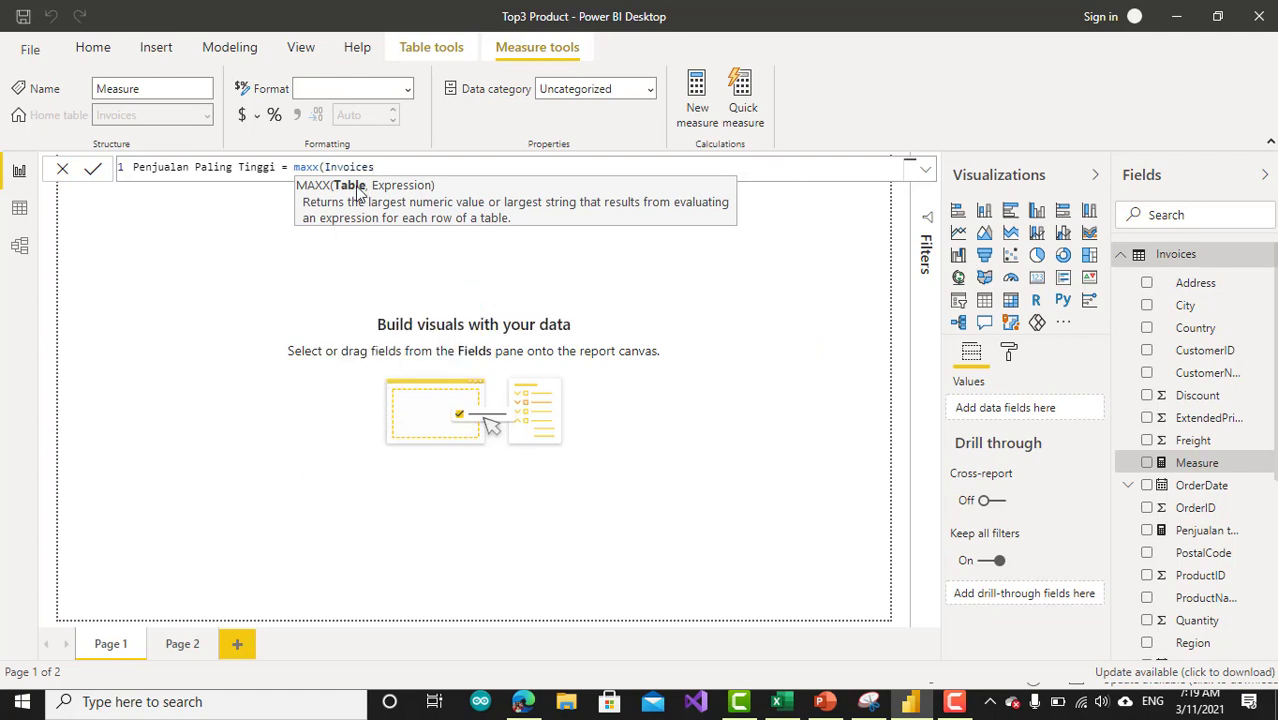
Complete the maxx formula with the expression Invoices[UnitPrice]*Invoices[Quantity] and close its parenthesis.
text(,)
text(Invoices[UnitPrice])
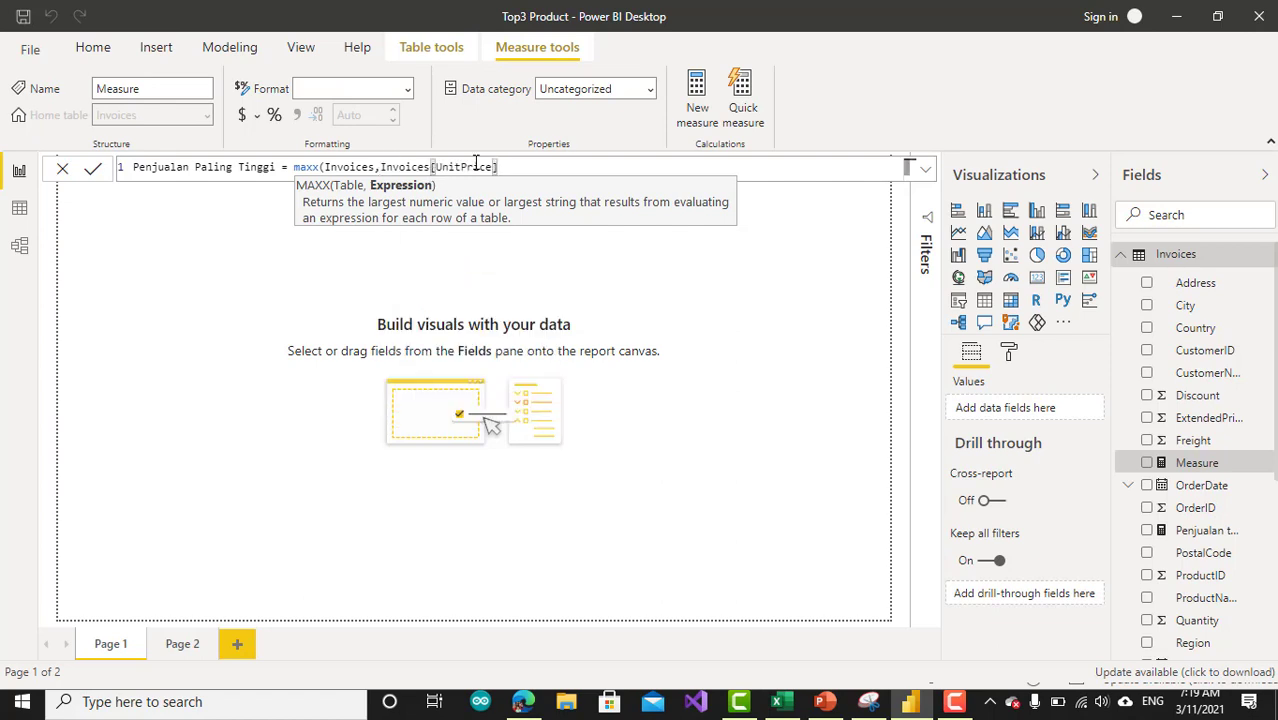
text(*q)
key(Up)
key(Up)
key(Up)
key(Up)
key(Up)
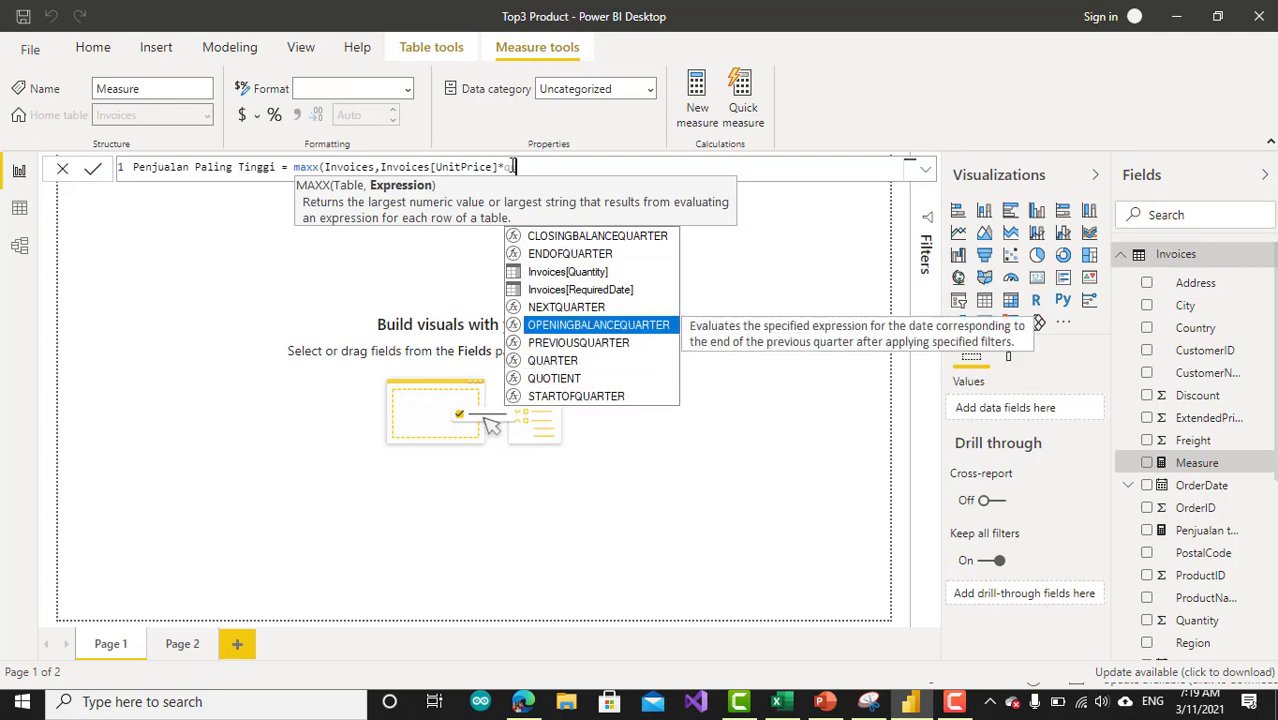
key(Tab)
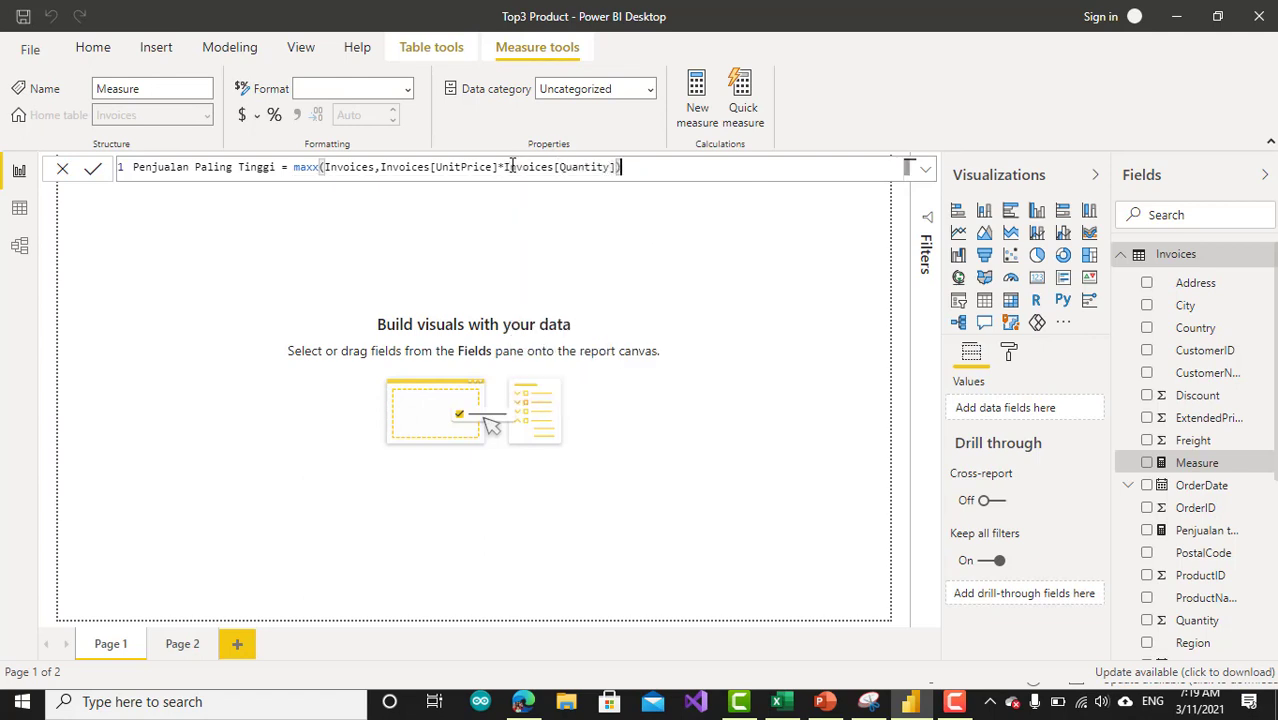
text())
Enlarge the formula text for readability and commit the Penjualan Paling Tinggi measure.
key(ctrl+plus)
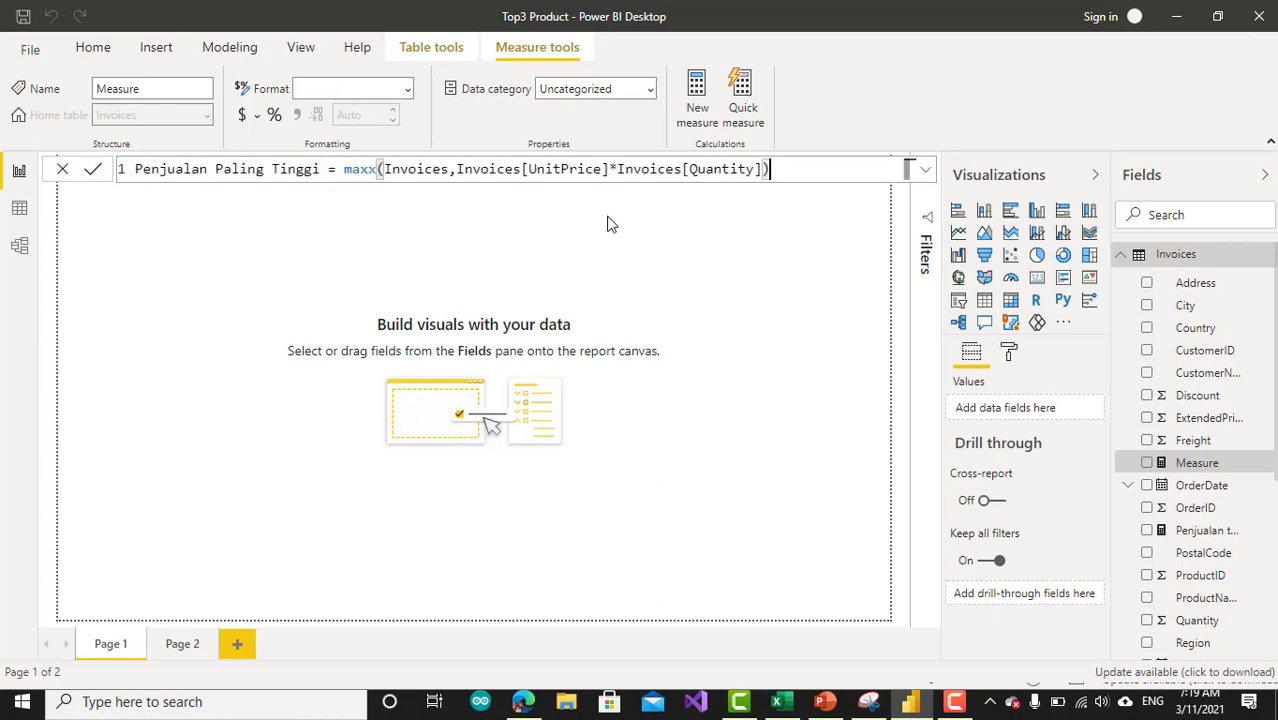
key(ctrl+plus)
key(ctrl+plus)
key(ctrl+plus)
key(ctrl+plus)
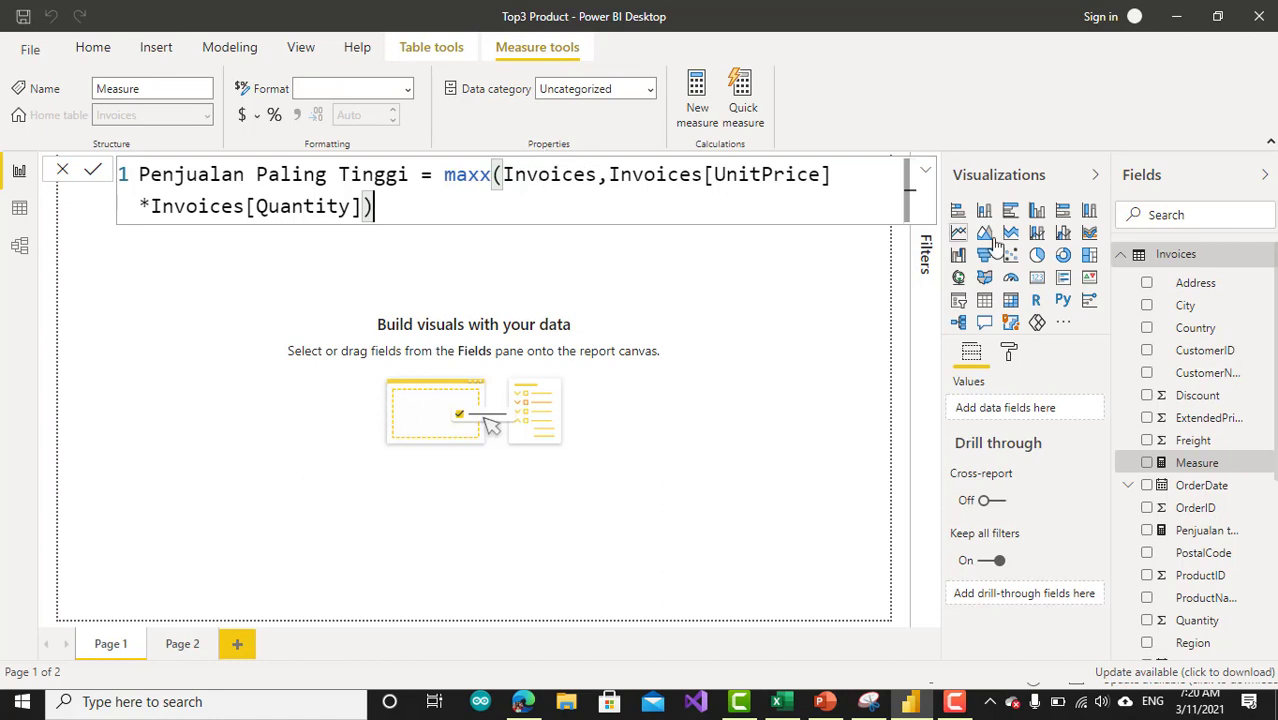
click(610, 182)
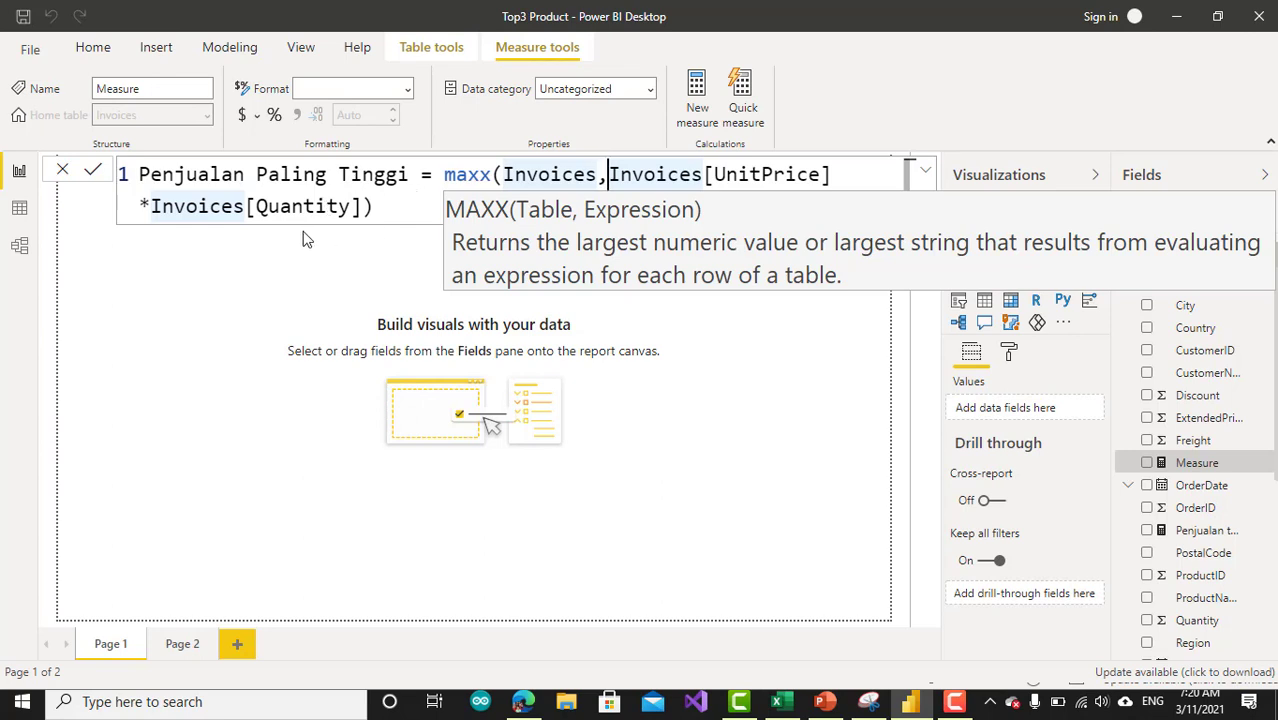
click(386, 209)
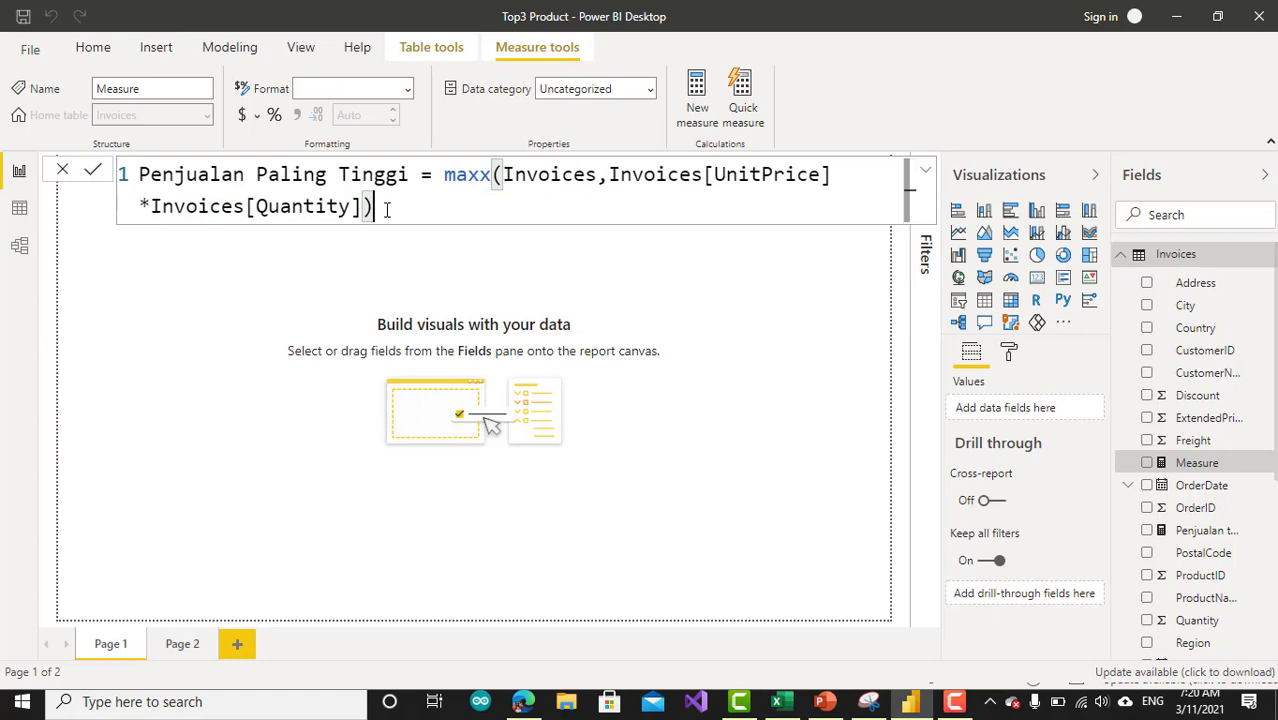
key(Return)
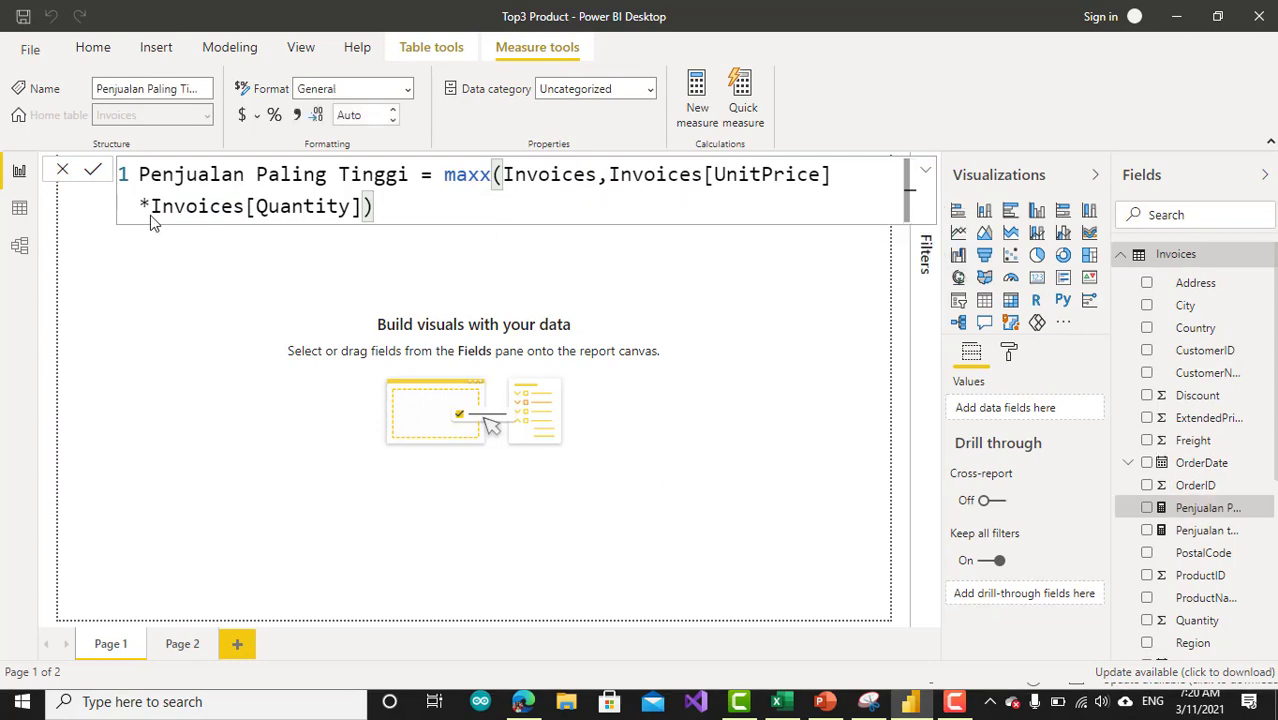
Review the price, quantity and sales columns in the Invoices data, and the new measure's name in its formula.
click(19, 207)
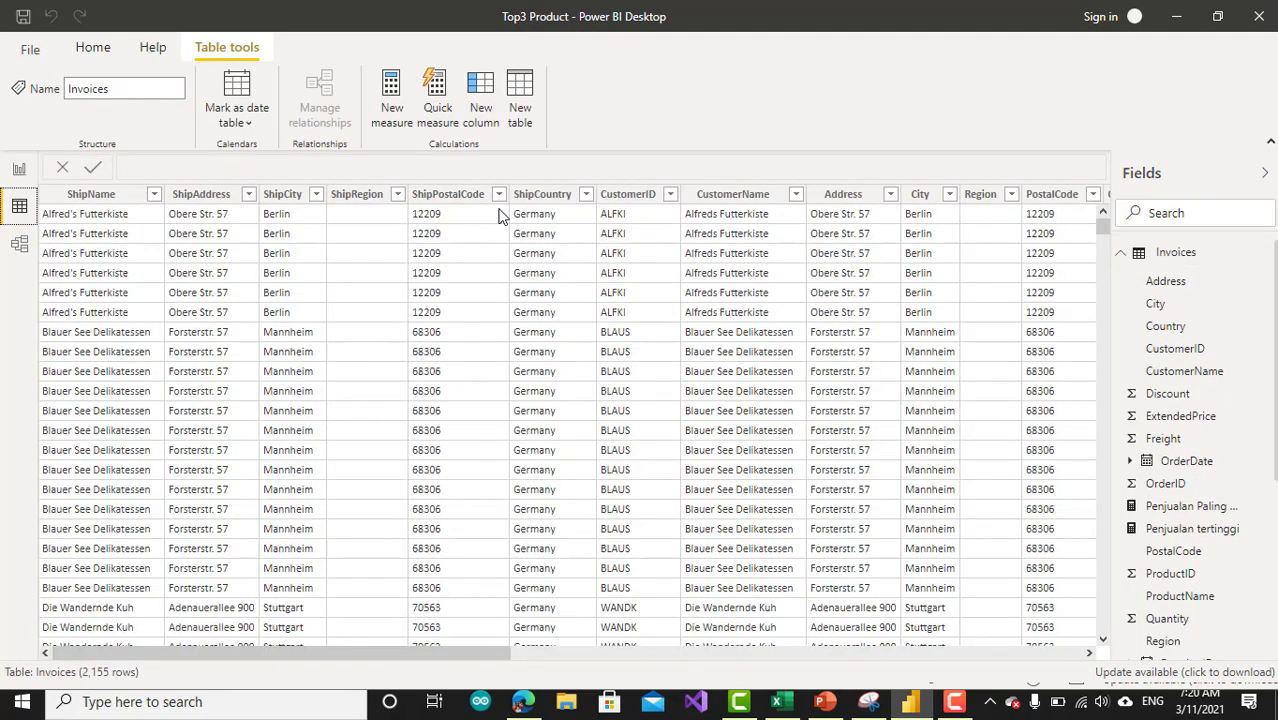
drag(480, 650, 1020, 665)
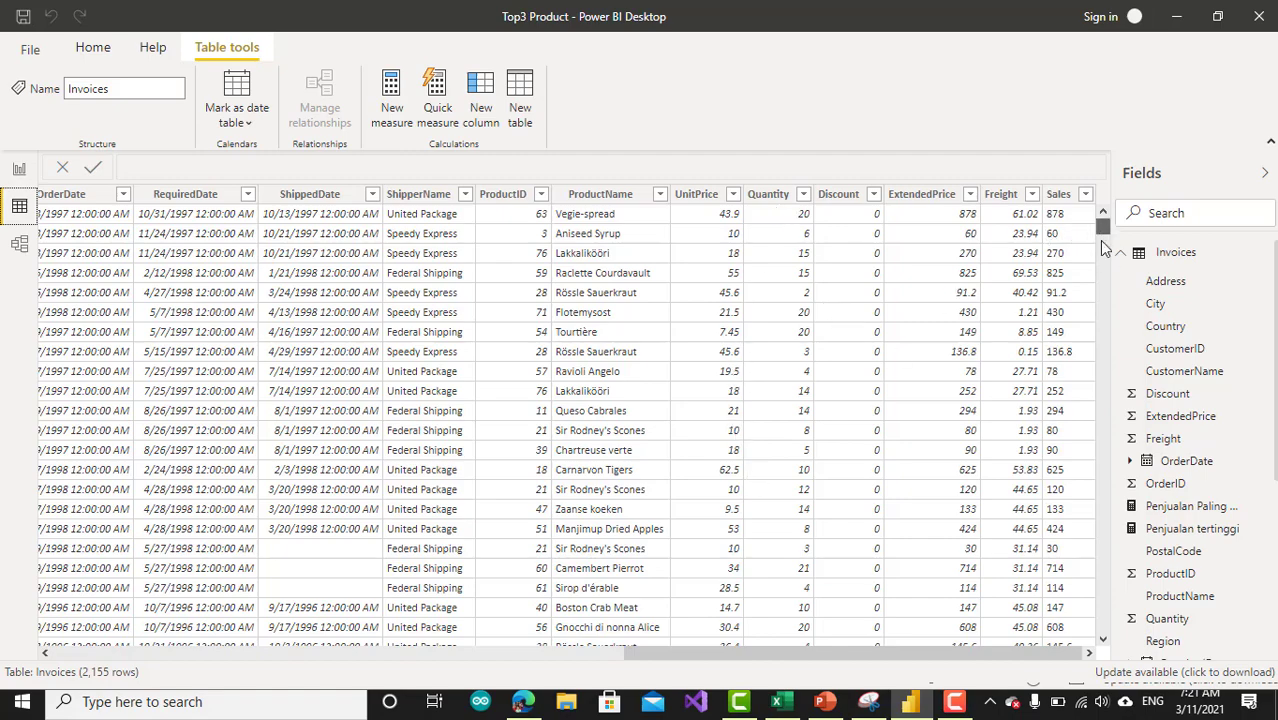
drag(1102, 232, 909, 219)
click(21, 171)
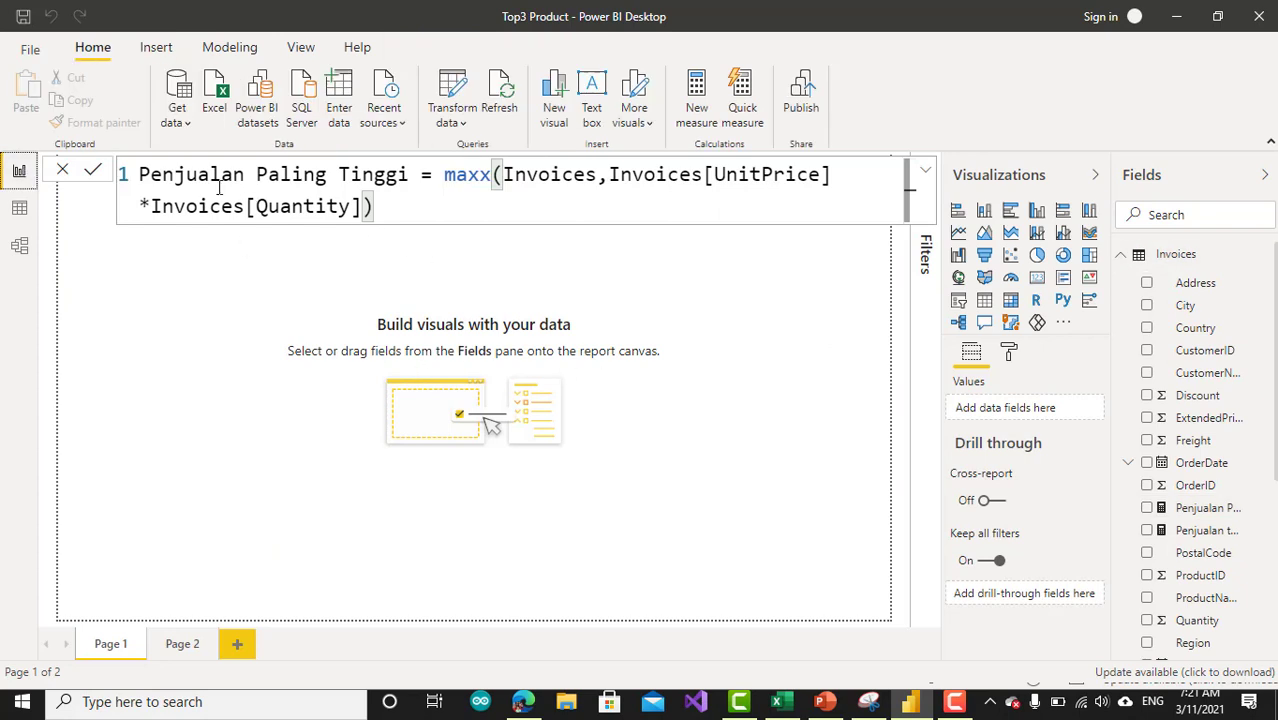
drag(143, 174, 410, 175)
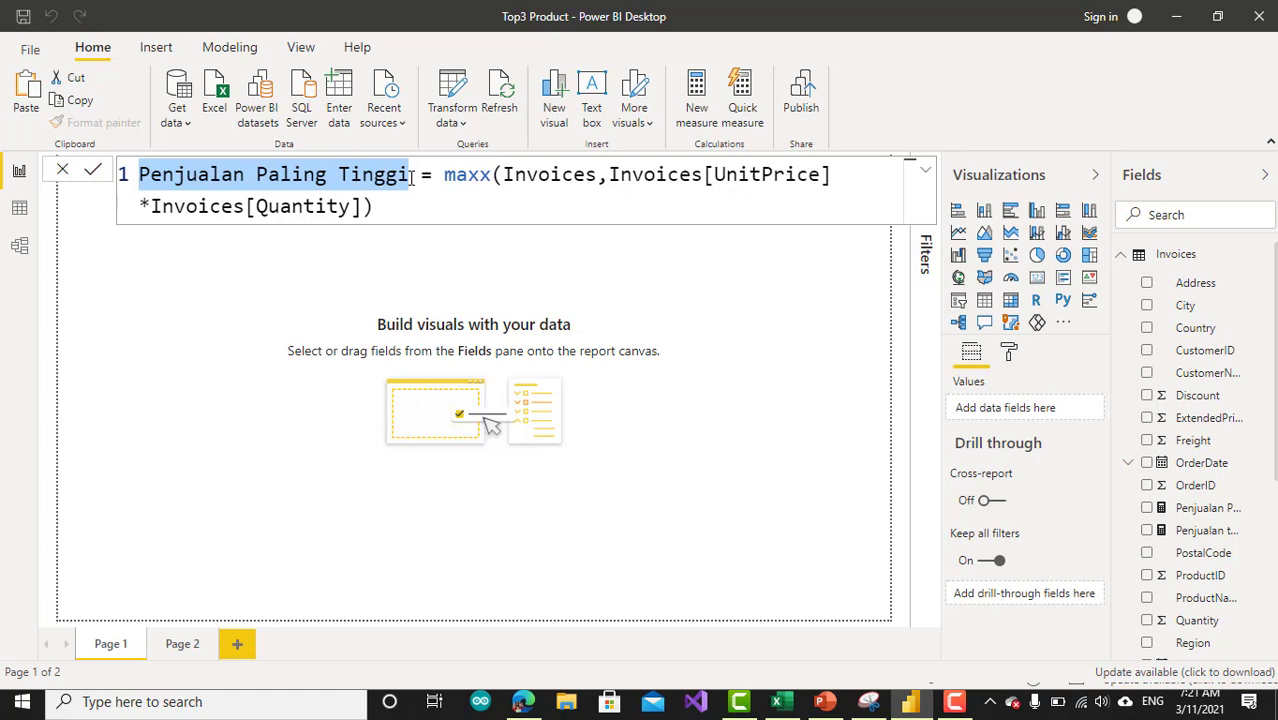
click(430, 238)
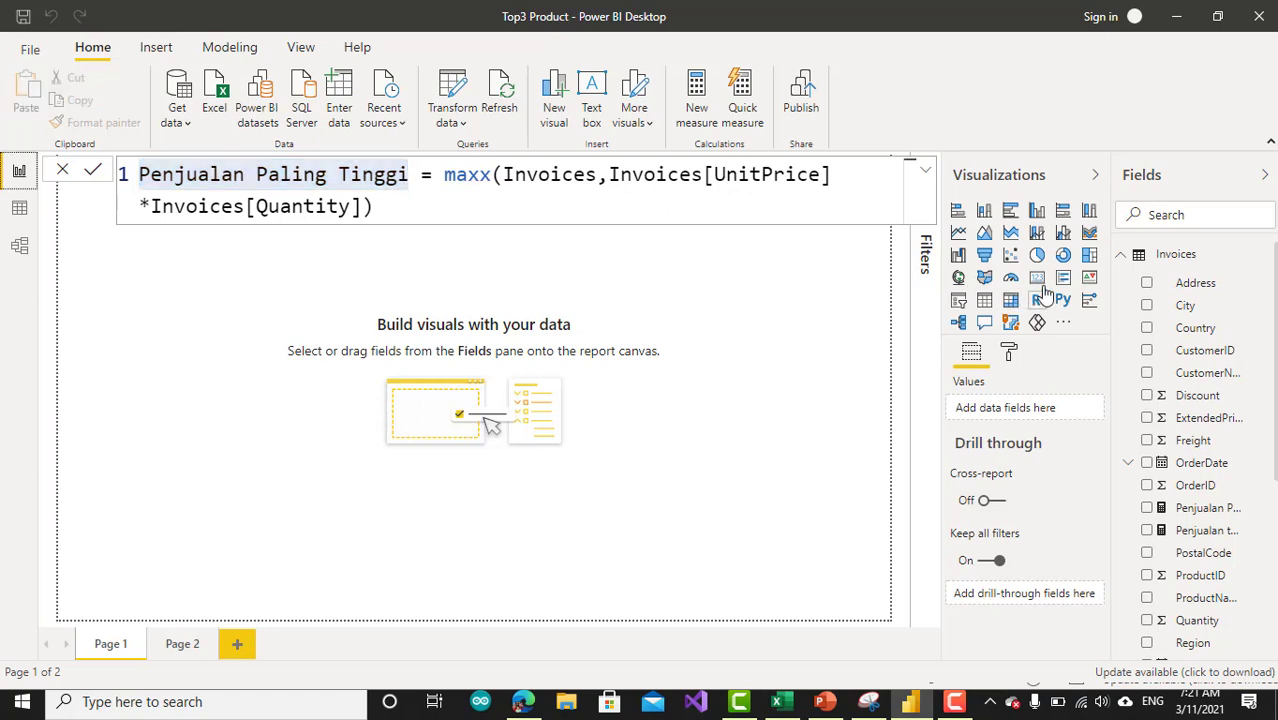
click(581, 210)
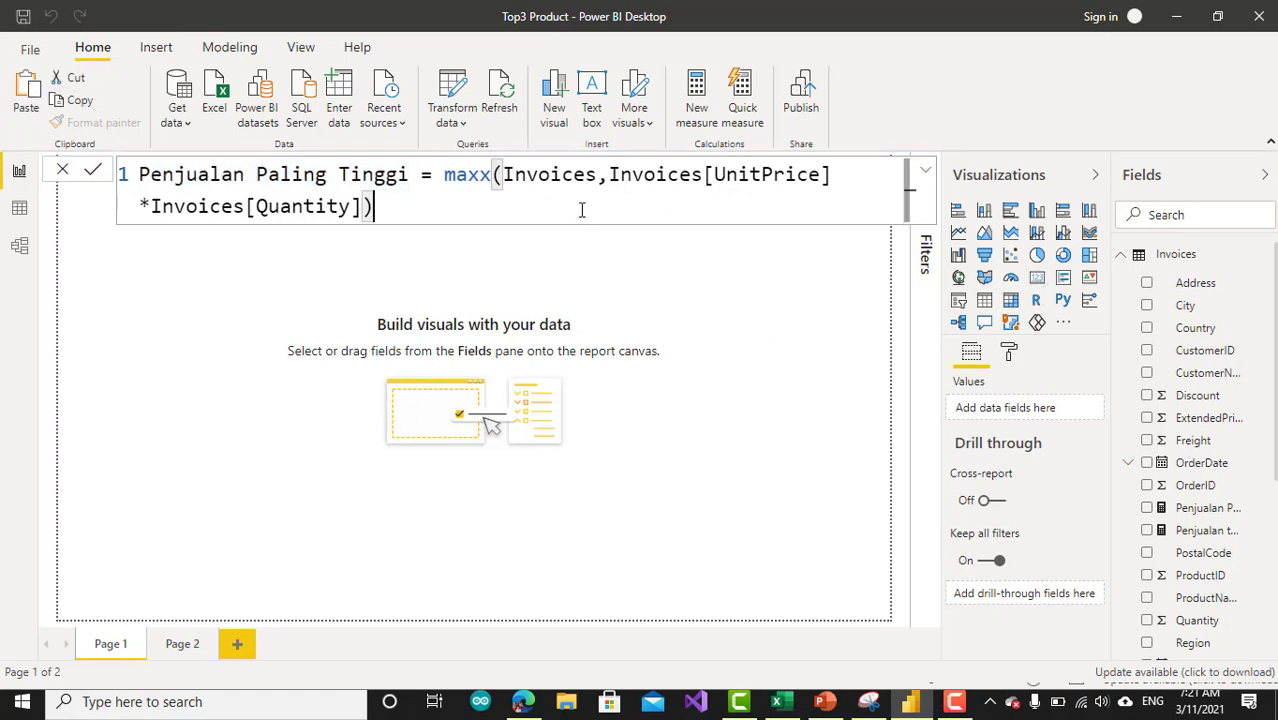
Add a card visual in the middle of the report page and assign the Penjualan Paling Tinggi measure to it.
click(1038, 280)
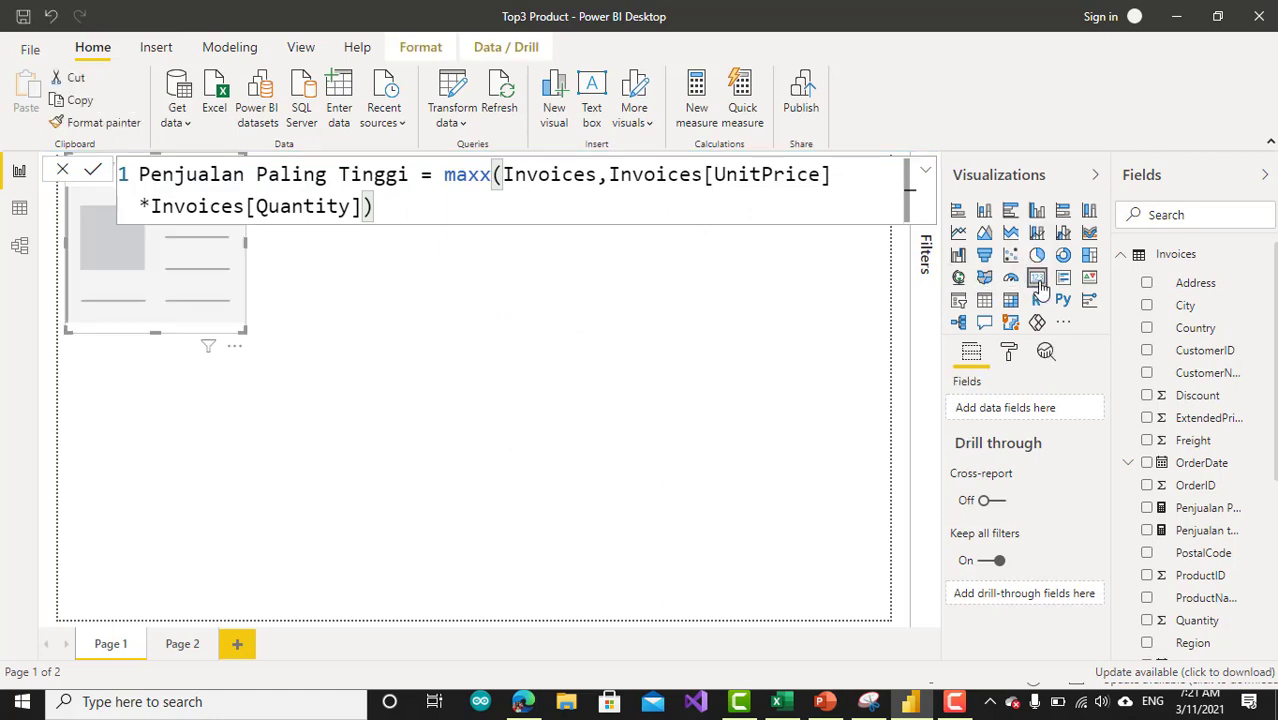
click(927, 171)
drag(209, 318, 443, 385)
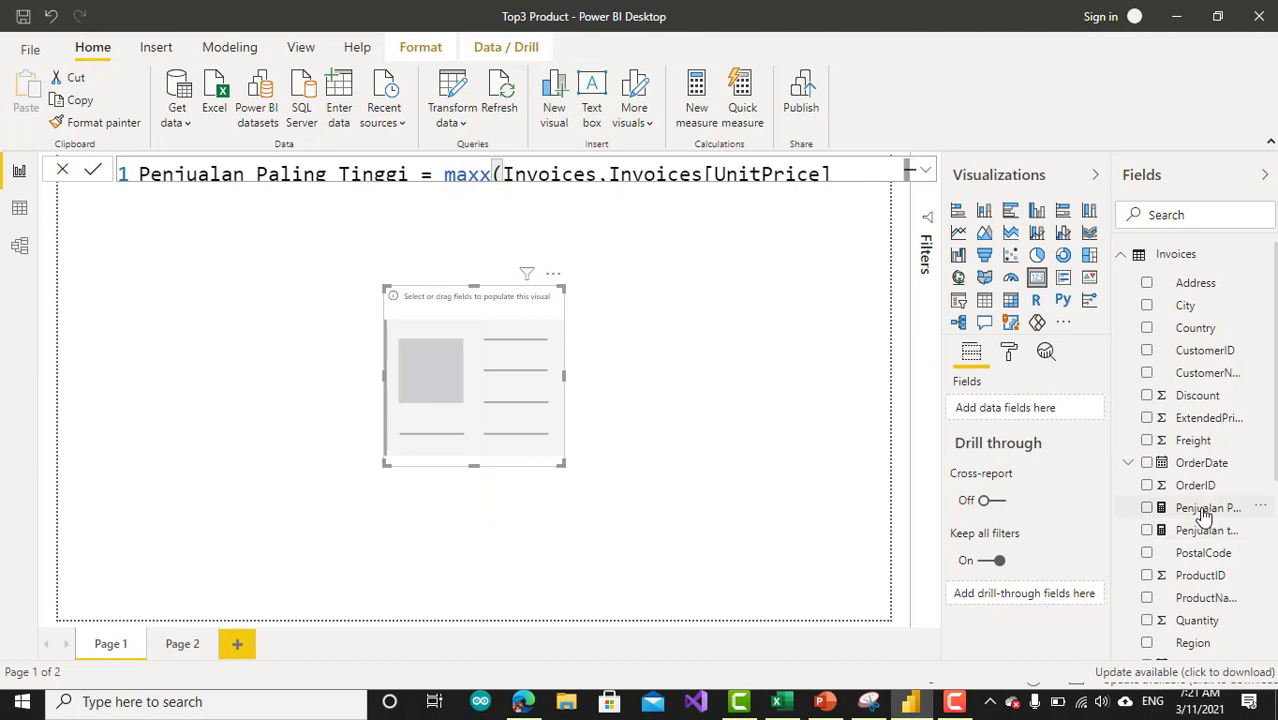
drag(1205, 511, 489, 370)
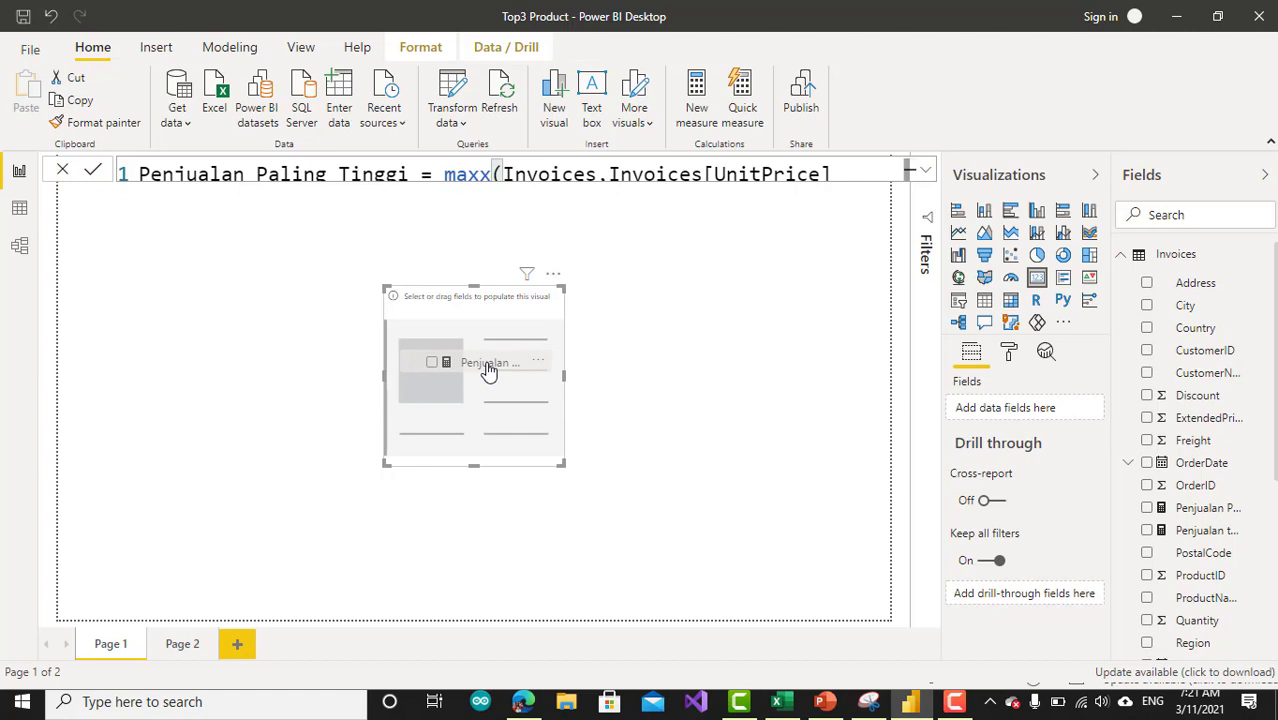
Place the Penjualan Paling Tinggi measure in the card visual and widen the card, keeping its height about the same.
drag(489, 370, 490, 371)
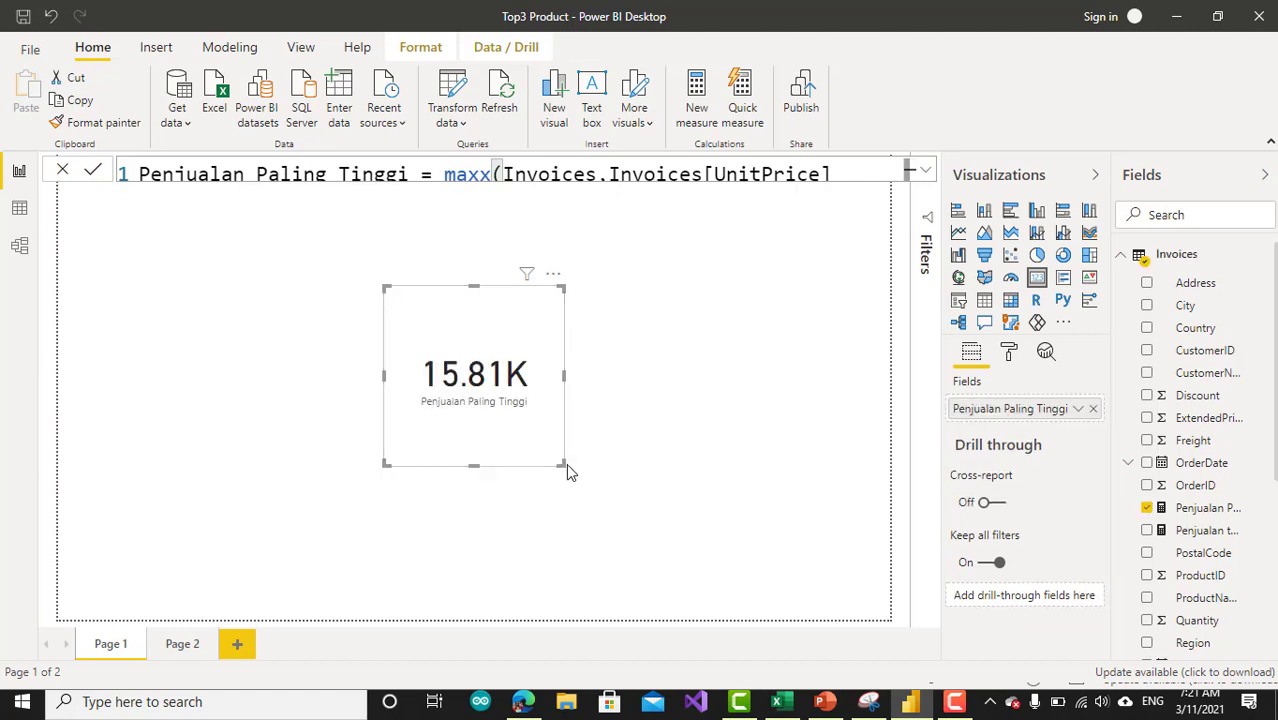
drag(563, 463, 706, 467)
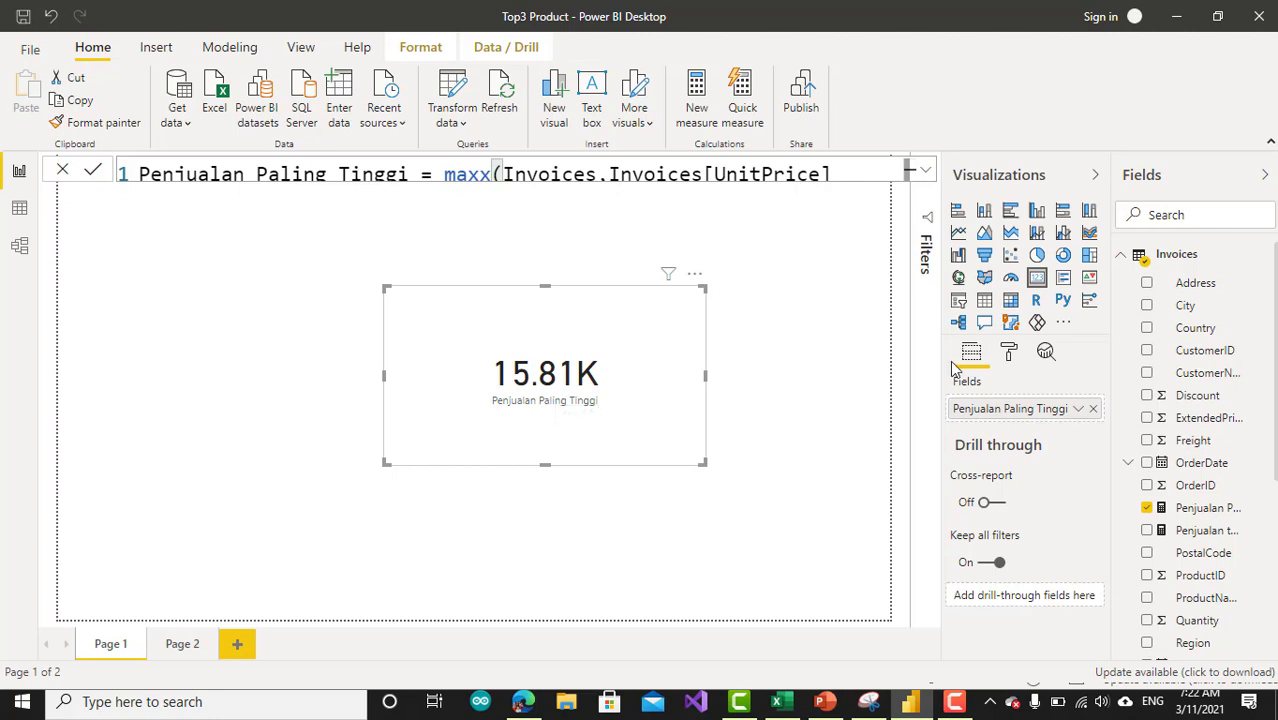
Set the display units of the card's data label to None.
click(1009, 352)
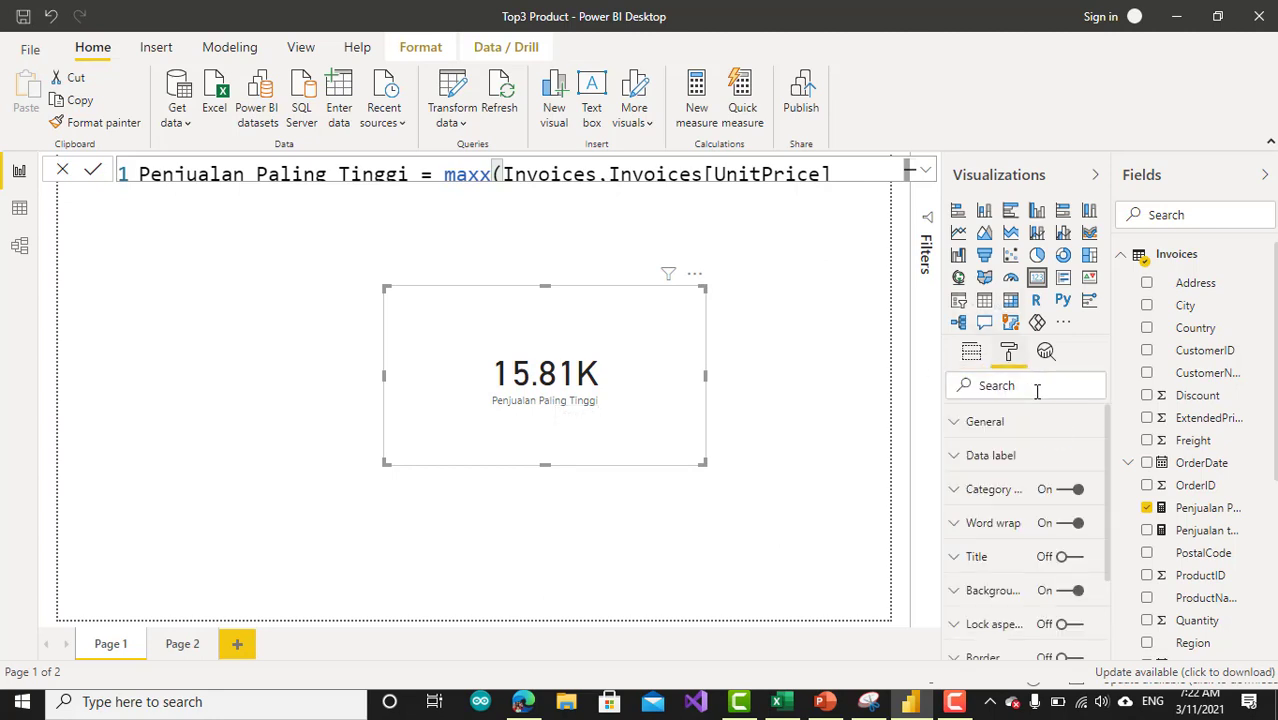
click(956, 460)
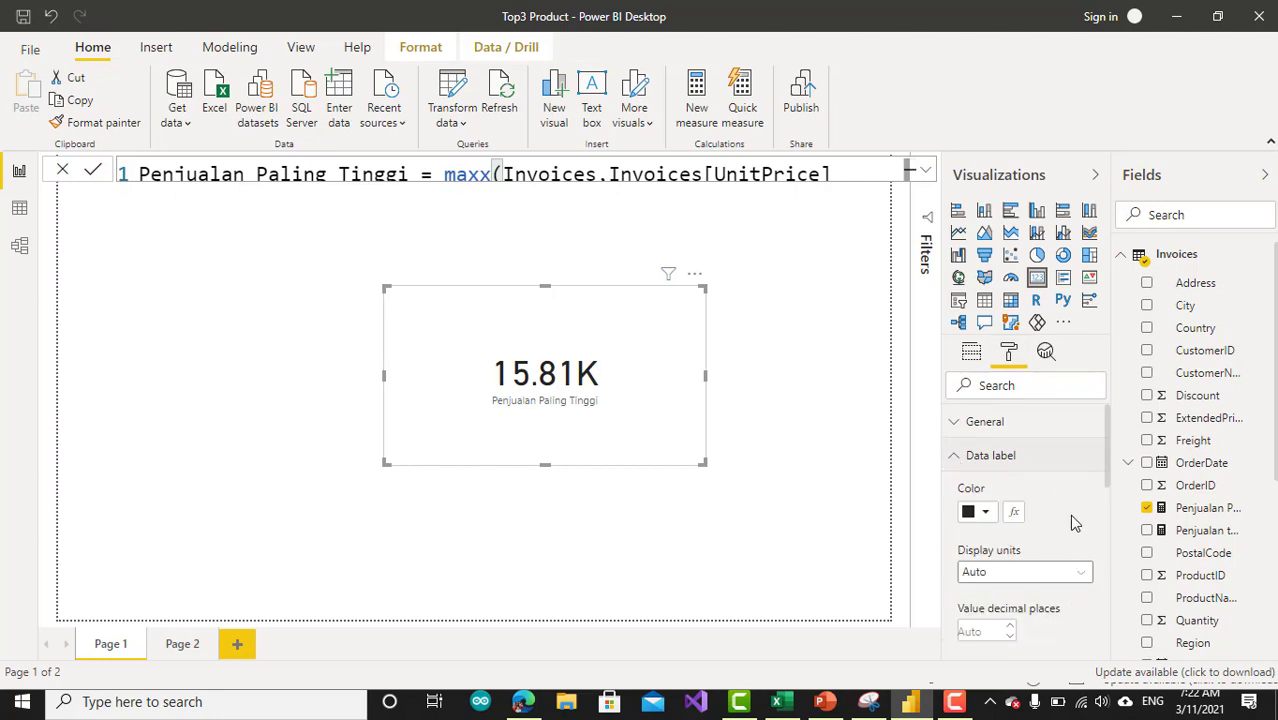
click(1073, 577)
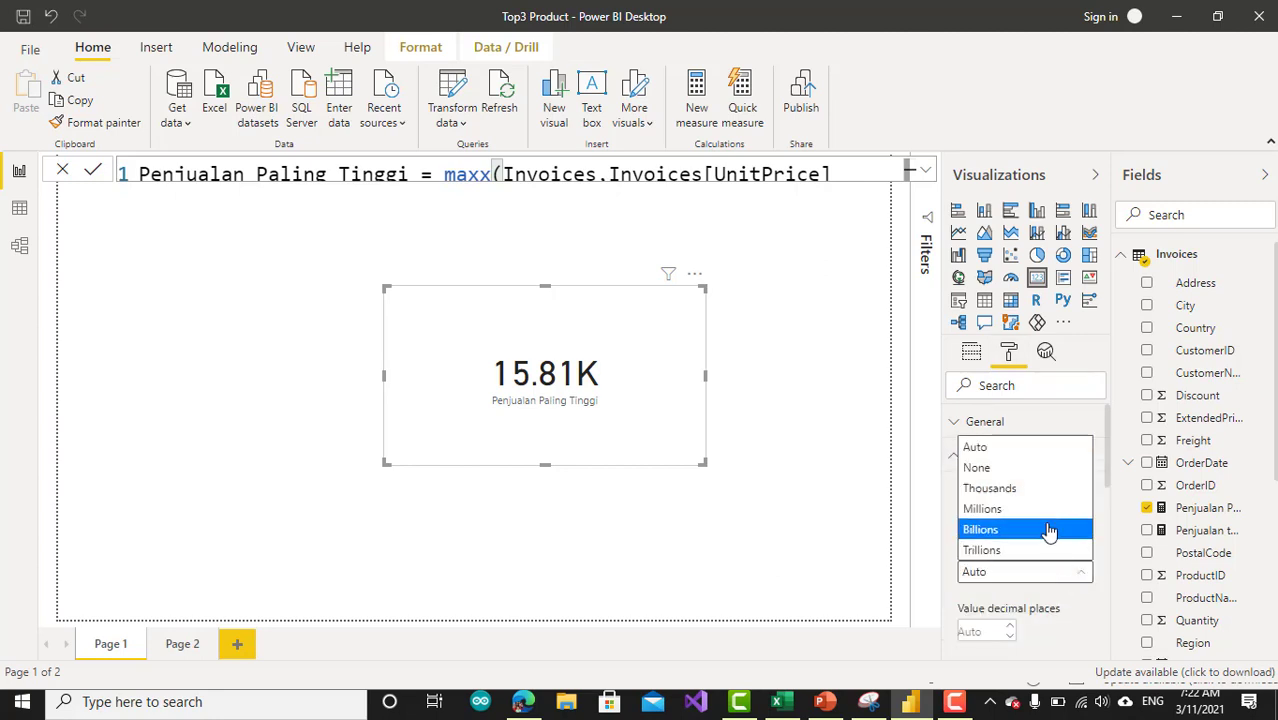
click(1041, 470)
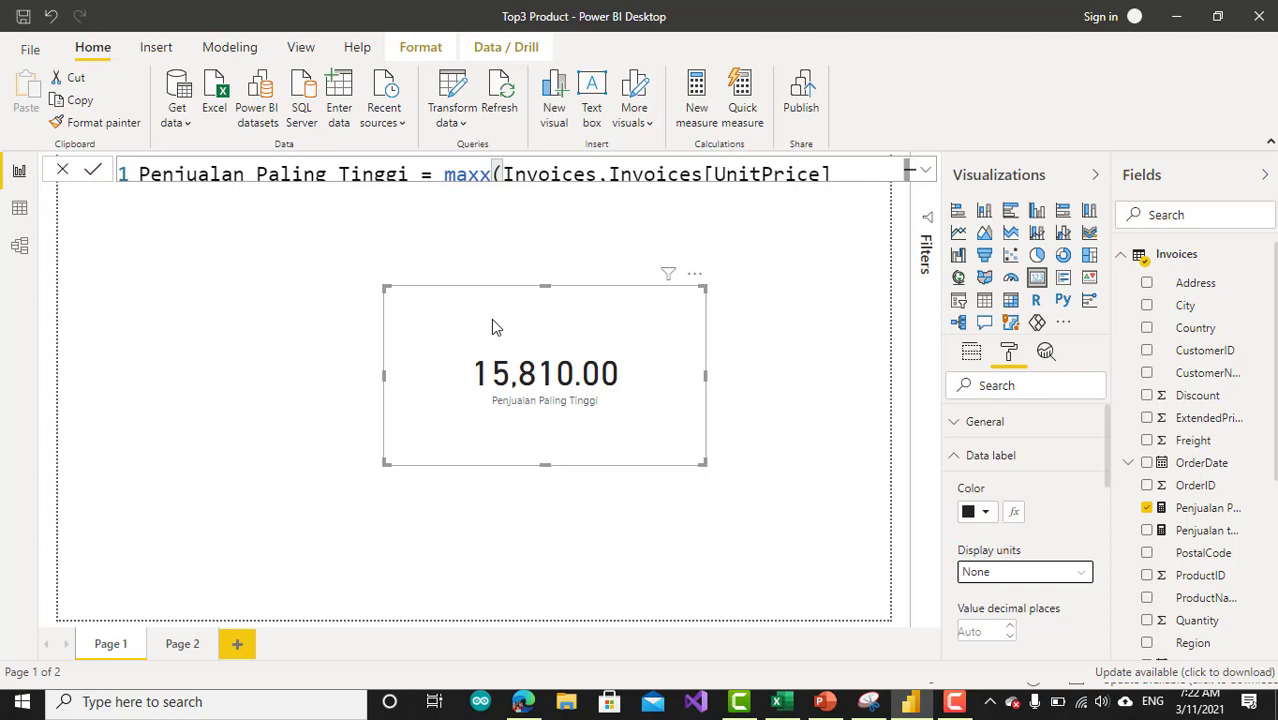
click(908, 708)
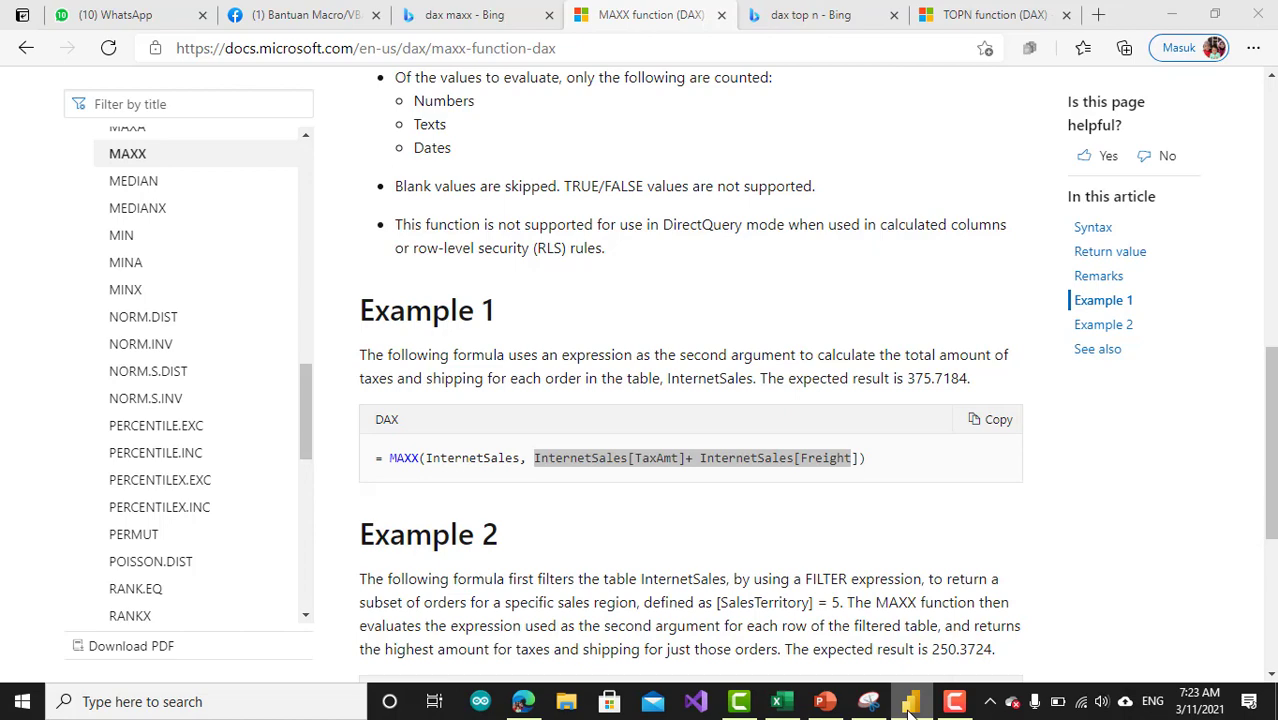
click(954, 701)
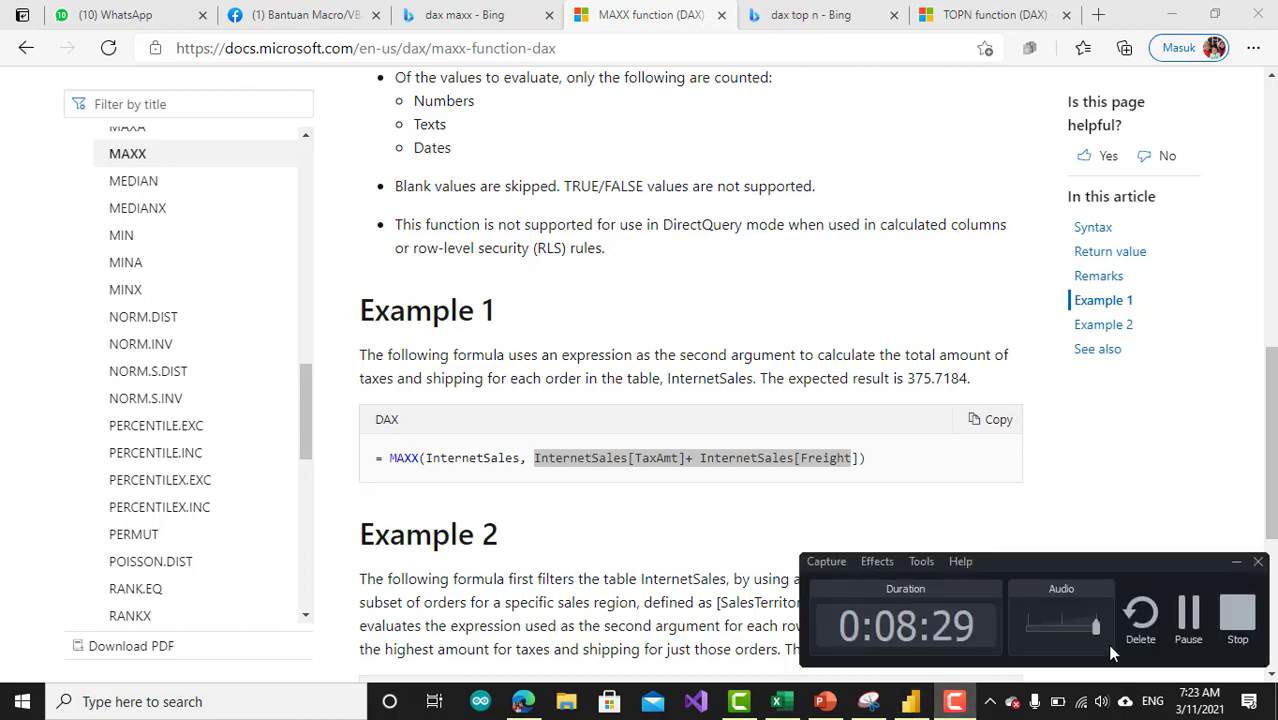
click(1236, 618)
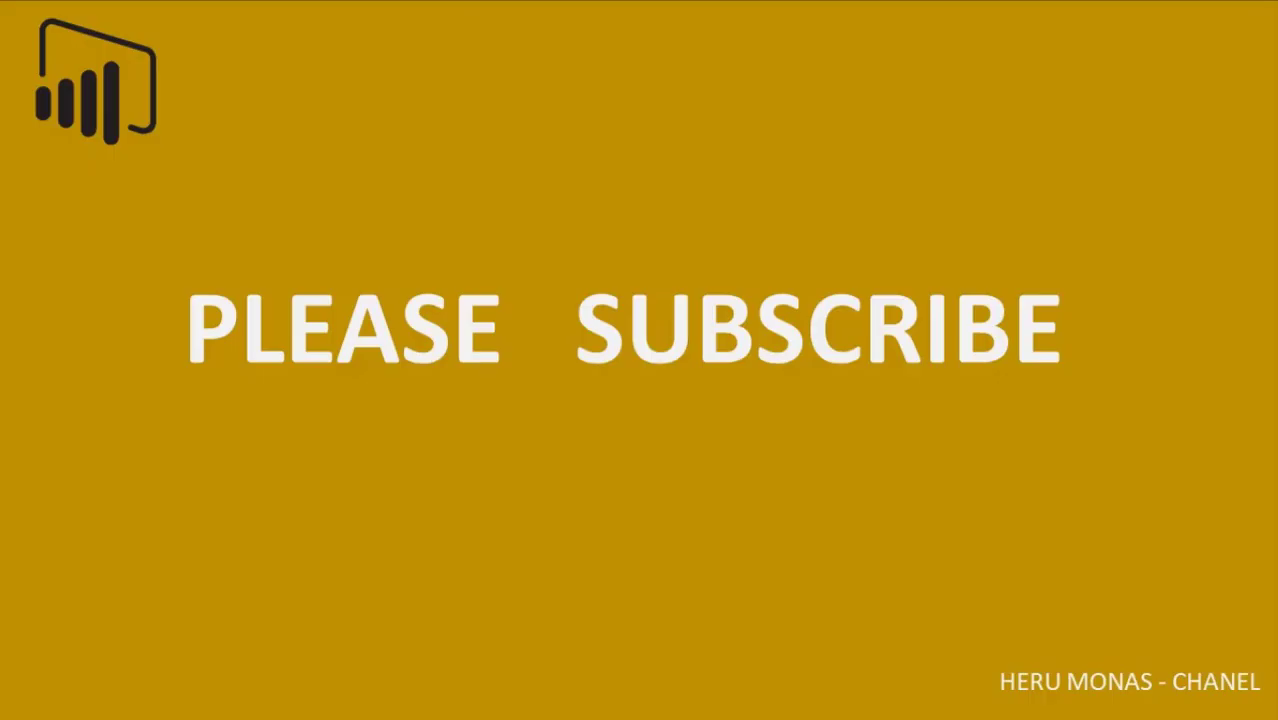